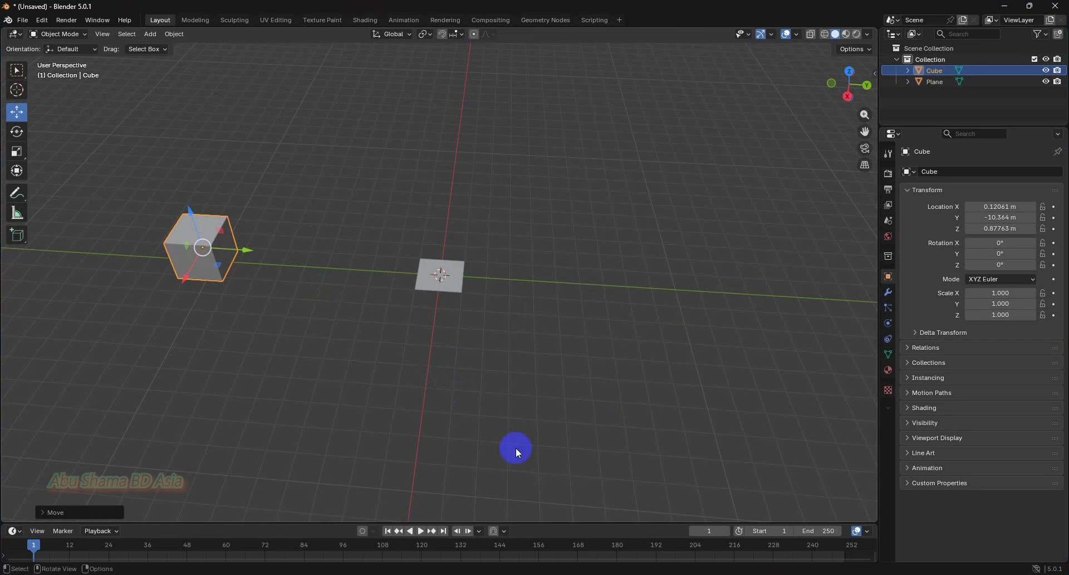
Step: Move the cube along the Y axis to about -0.086 m, so it sits over the plane
middle_drag(510, 425, 675, 352)
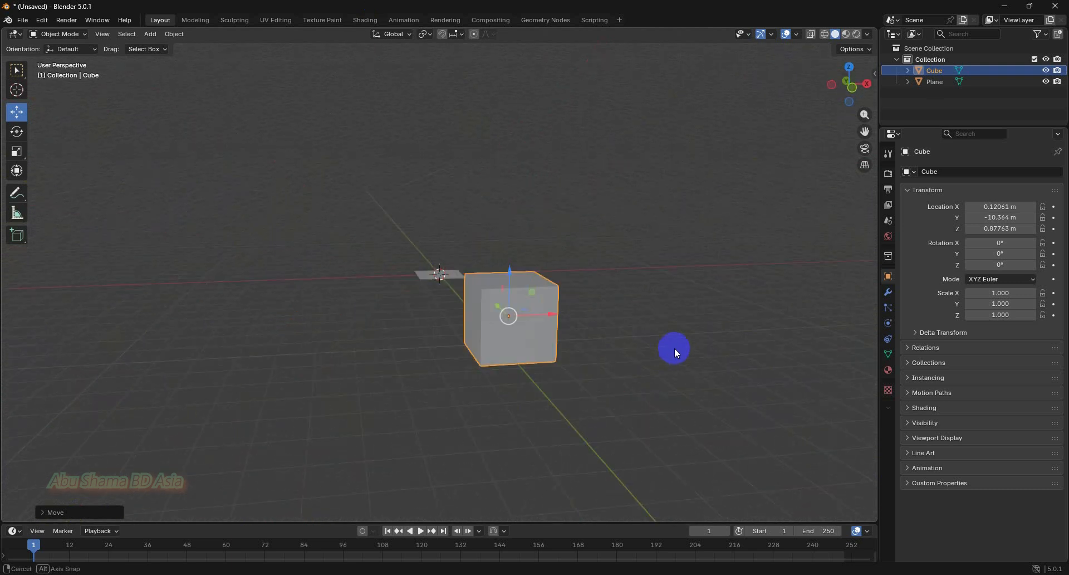
click(848, 67)
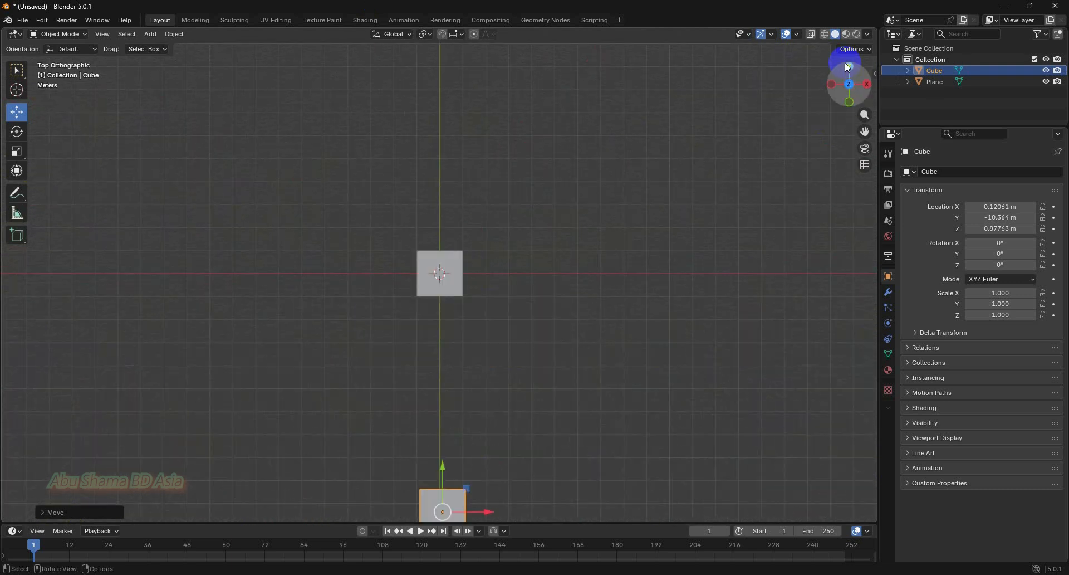
click(867, 84)
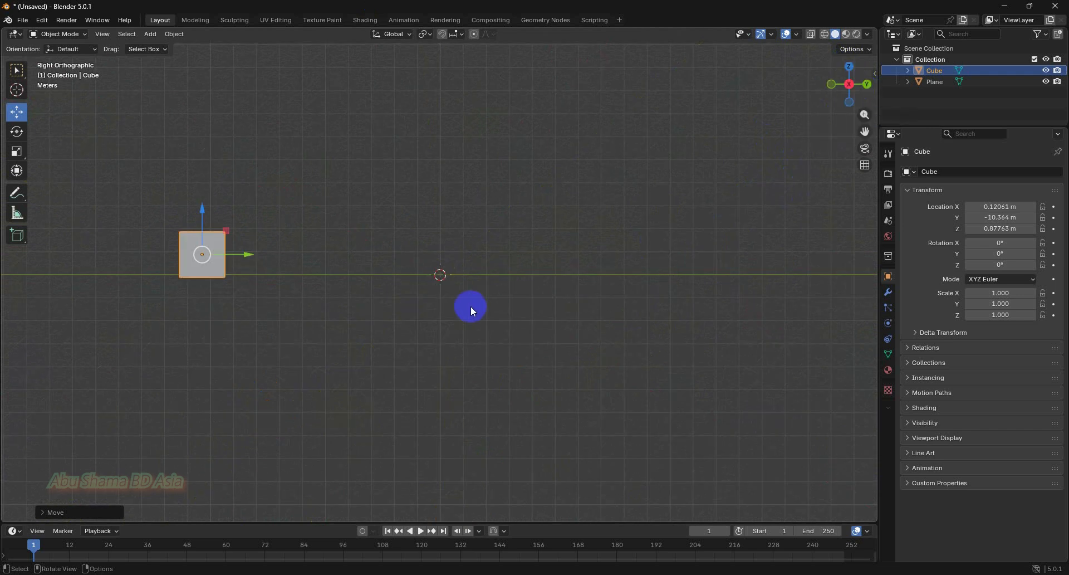
click(853, 82)
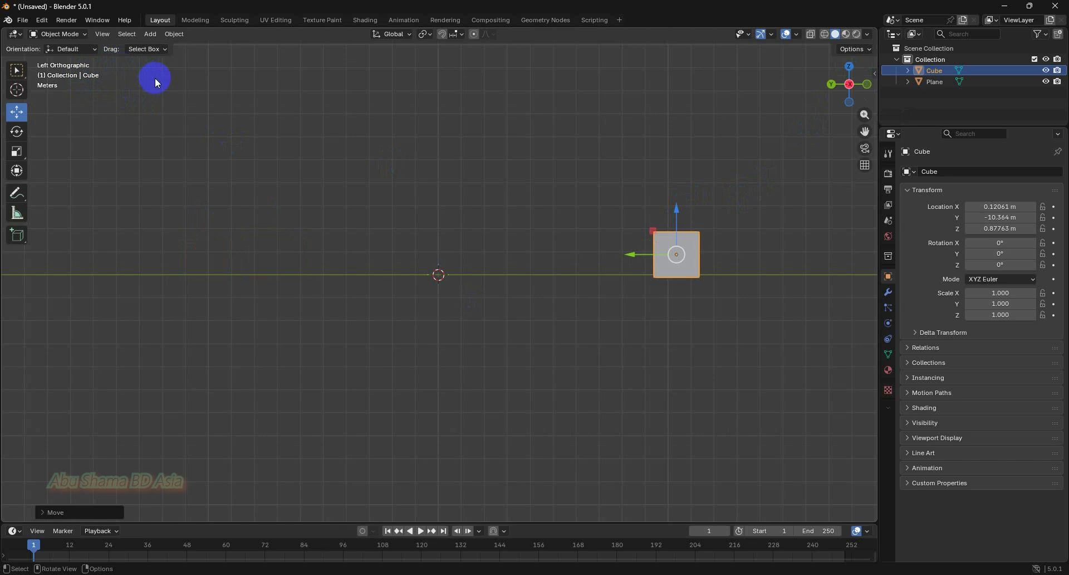
middle_drag(198, 132, 367, 257)
drag(365, 257, 485, 266)
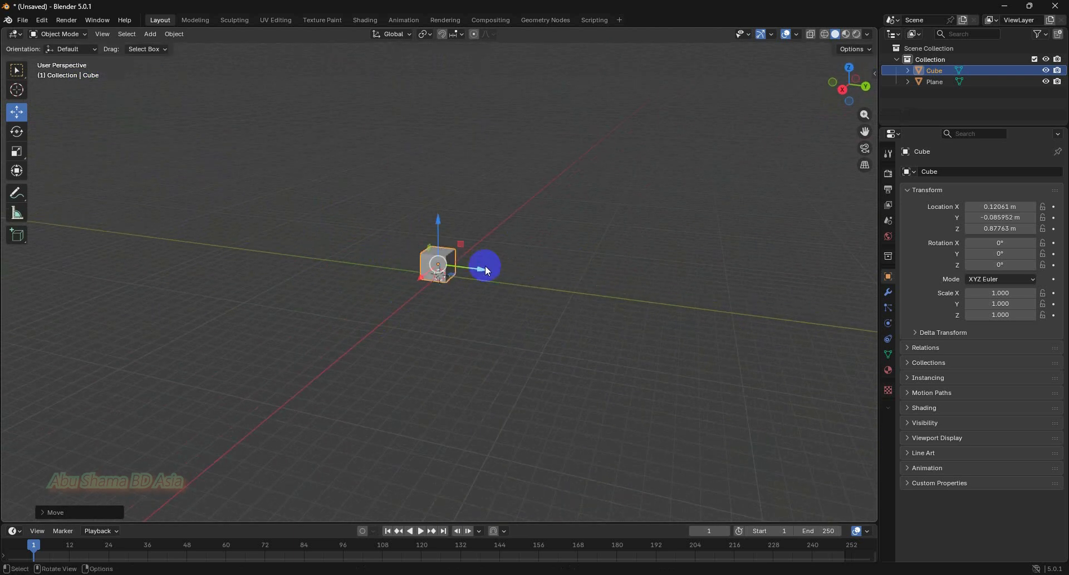
Step: Try moving the cube up about 1.5 m, constrained to the Z axis, in the right orthographic view
middle_drag(486, 265, 498, 357)
click(851, 68)
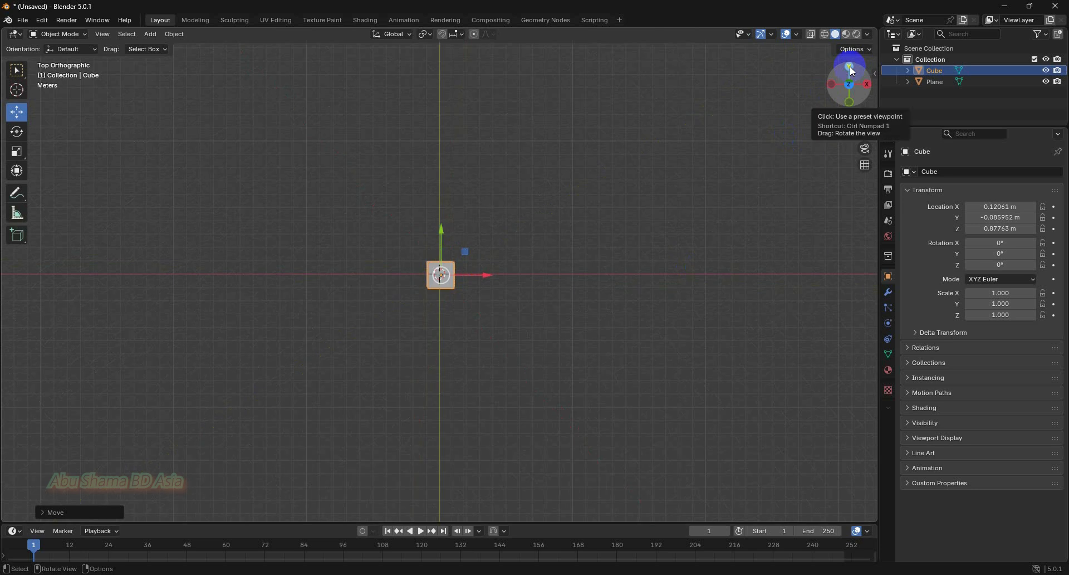
click(870, 90)
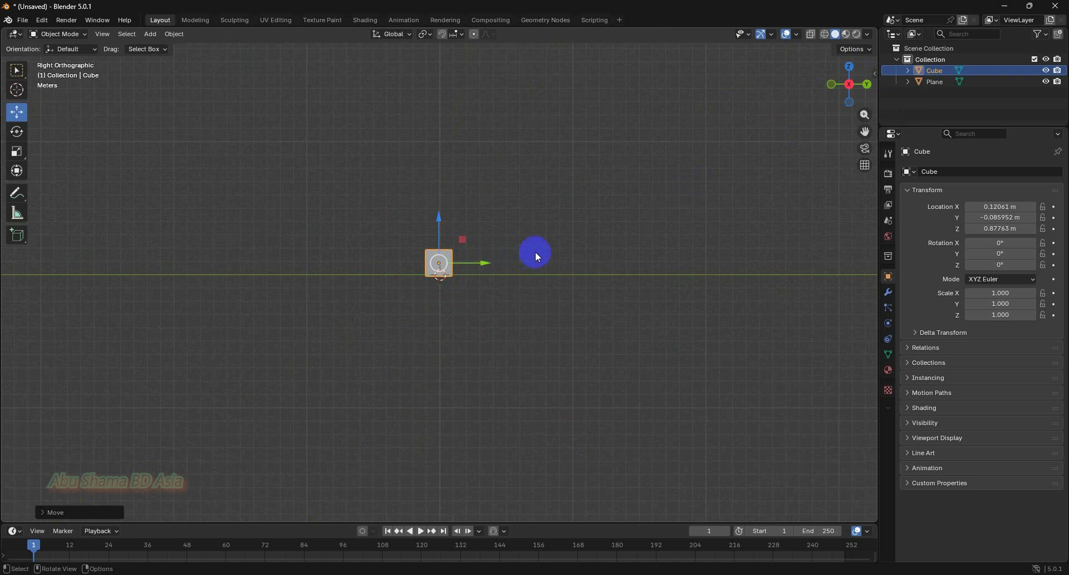
middle_drag(533, 249, 529, 343)
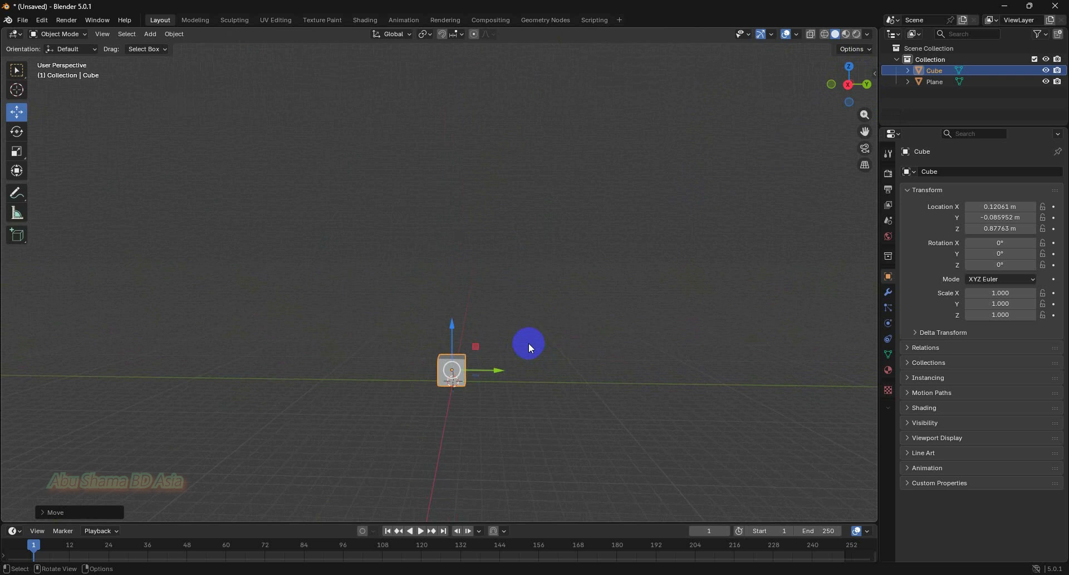
click(847, 85)
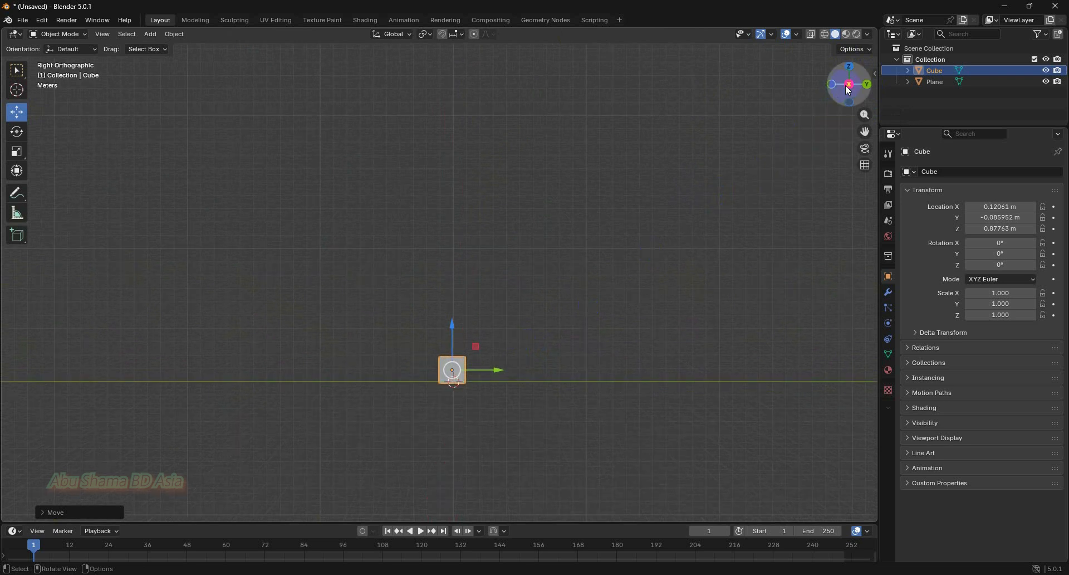
shift+middle_drag(544, 382, 545, 329)
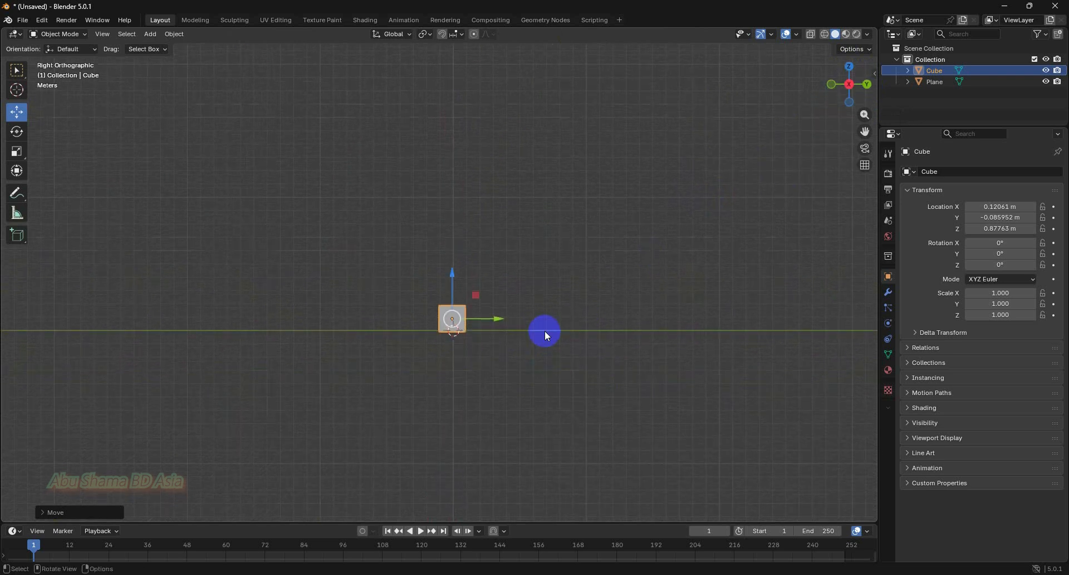
key(g)
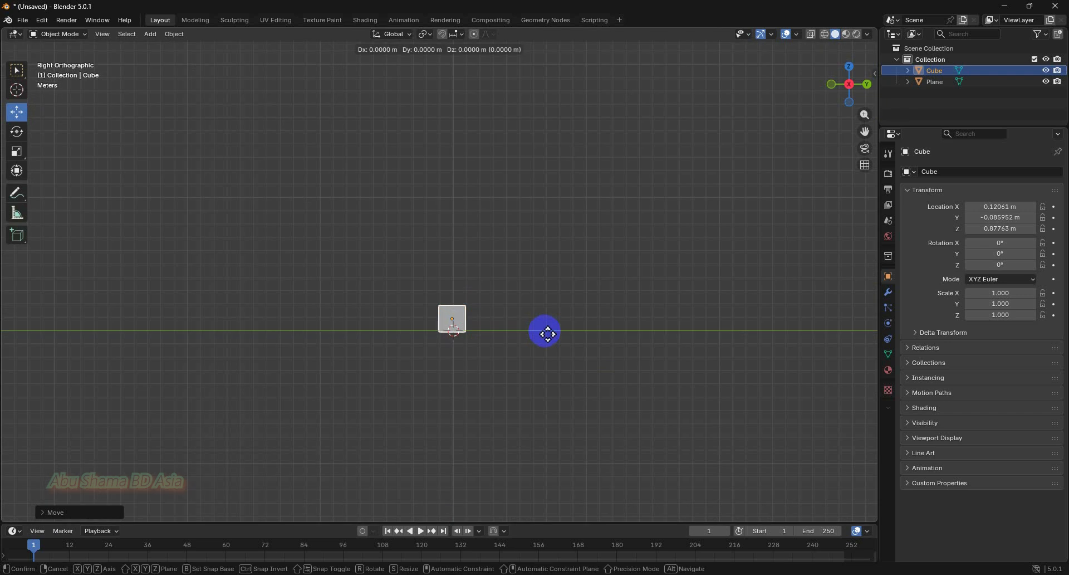
key(z)
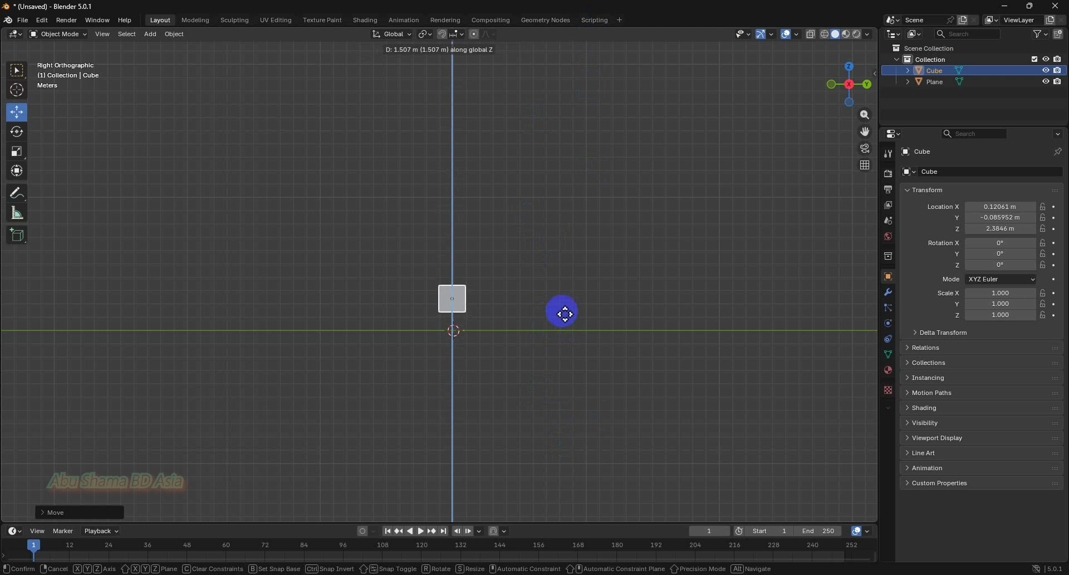
right_click(563, 313)
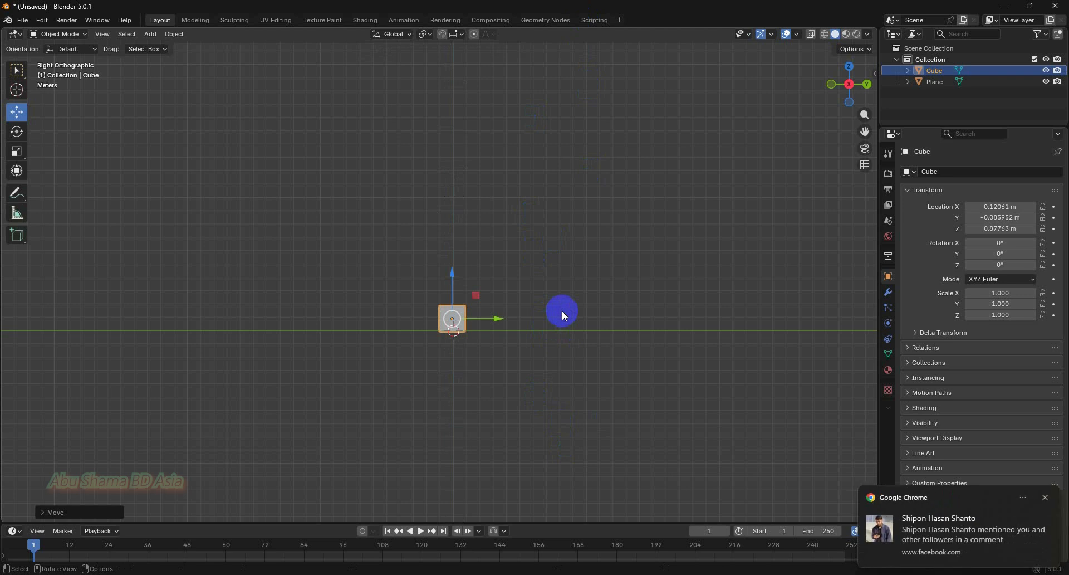
Step: Try moving the cube about -1.5 m, constrained to the Y axis
key(g)
key(y)
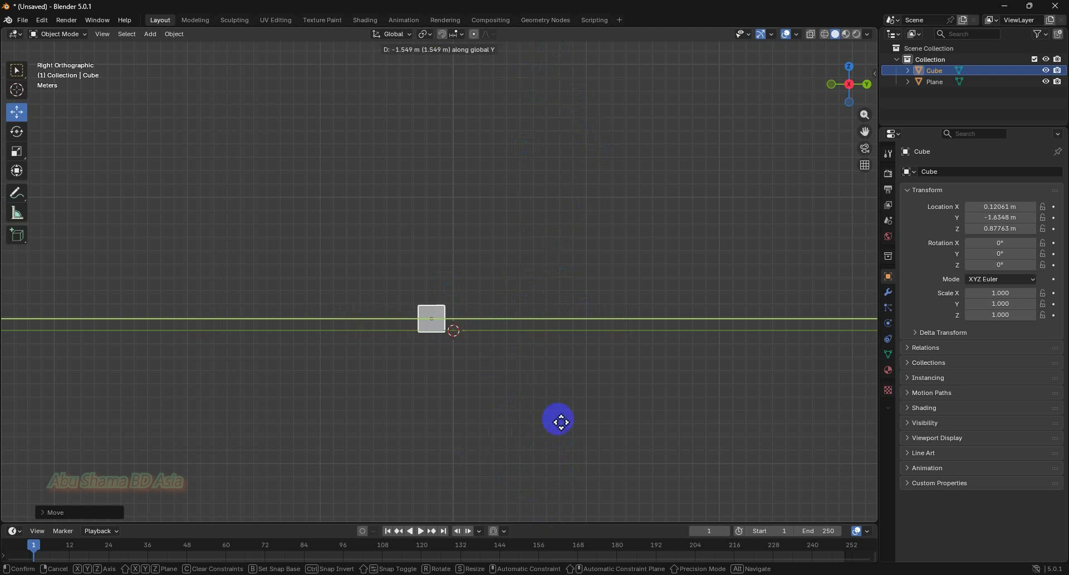
click(559, 425)
Step: Try moving the cube constrained to the X axis in a perspective view
middle_drag(558, 424, 470, 418)
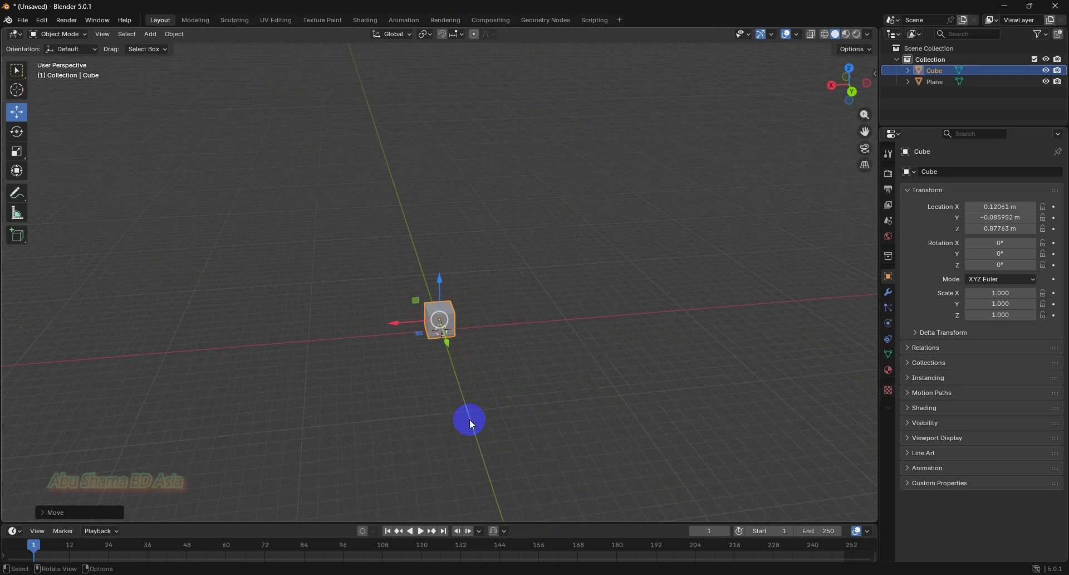
key(g)
key(x)
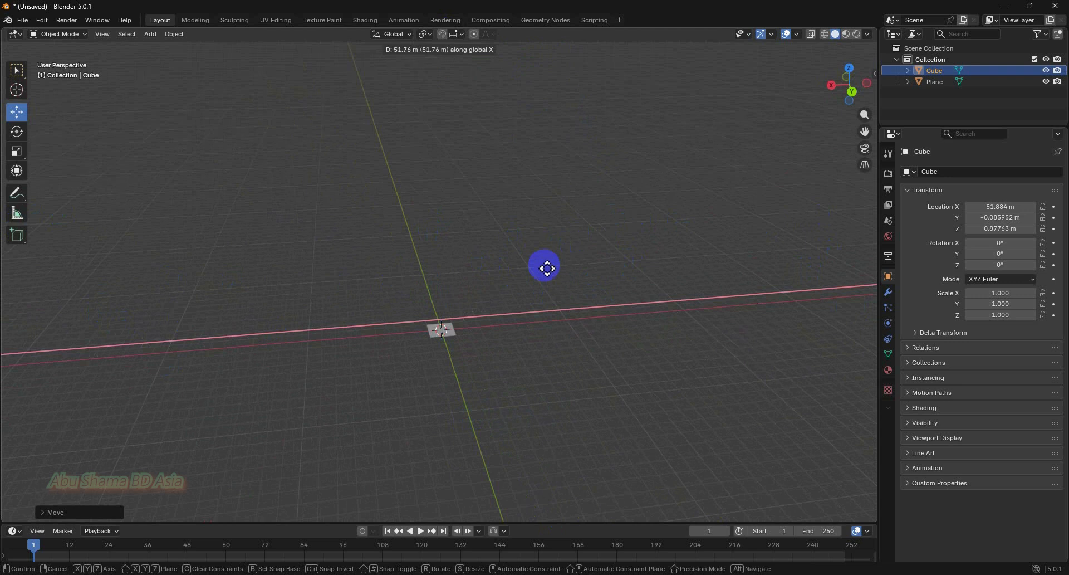
right_click(656, 292)
Step: Rotate the cube around individual axes with the Rotate tool to about X 2550°, Y -347° and Z -780°
middle_drag(652, 310, 721, 265)
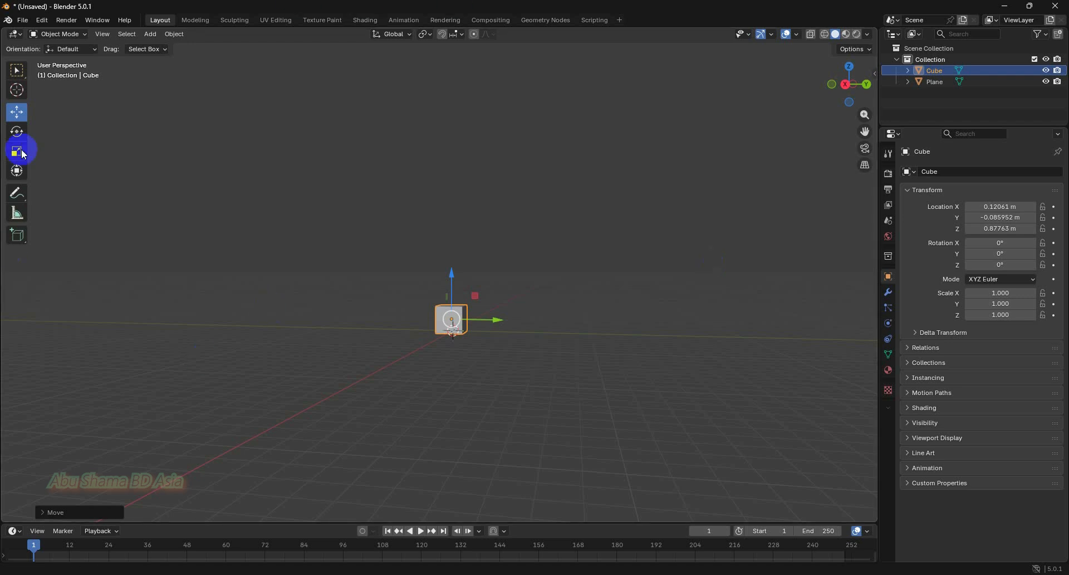
middle_drag(515, 316, 468, 286)
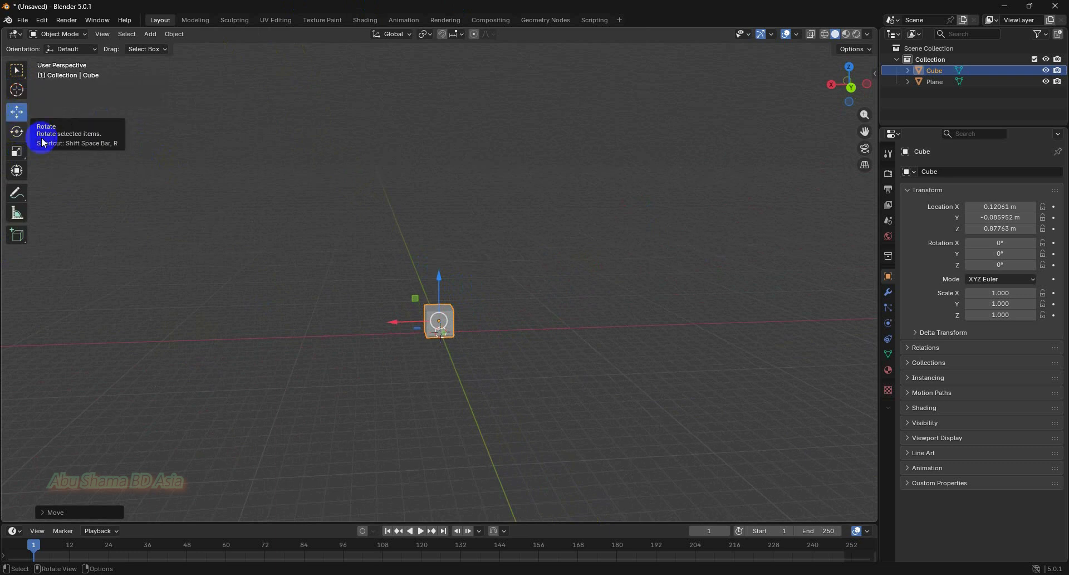
click(17, 132)
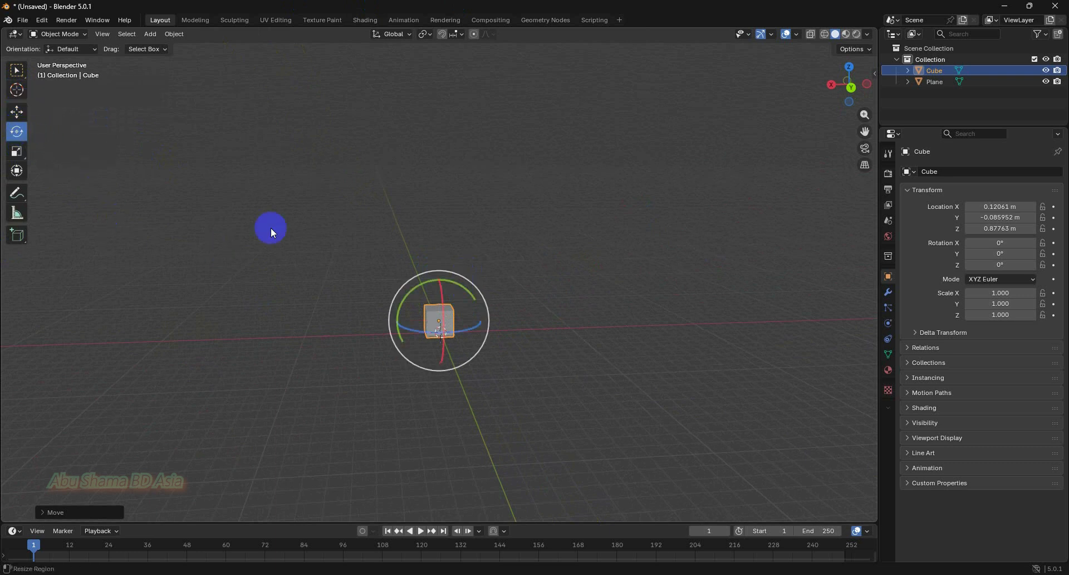
middle_drag(573, 343, 603, 307)
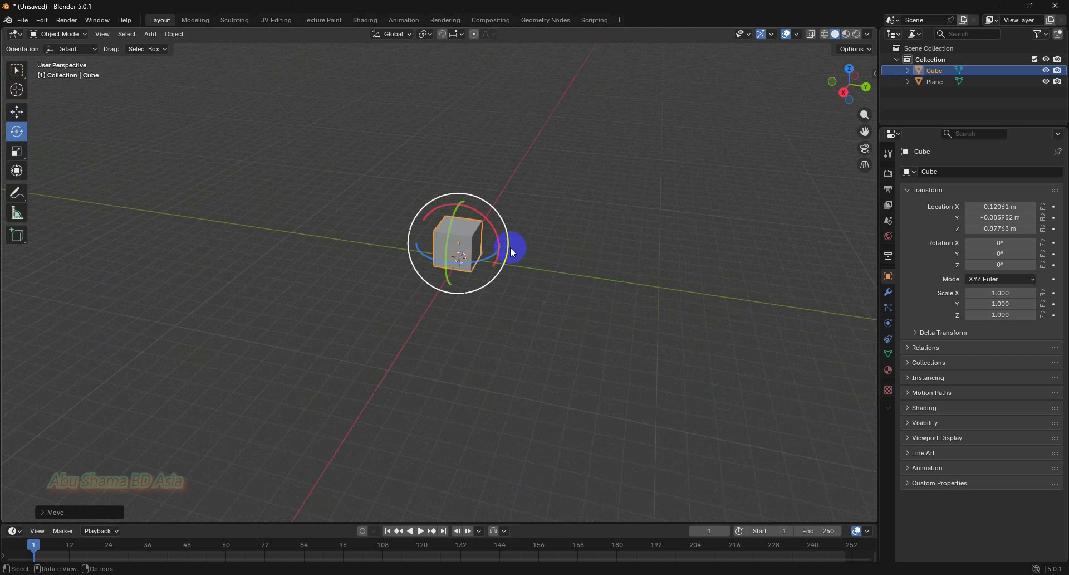
drag(495, 235, 490, 200)
middle_drag(570, 266, 436, 308)
drag(486, 277, 530, 253)
mouse_move(529, 252)
middle_down()
mouse_move(577, 313)
mouse_move(550, 251)
middle_up()
drag(458, 259, 454, 335)
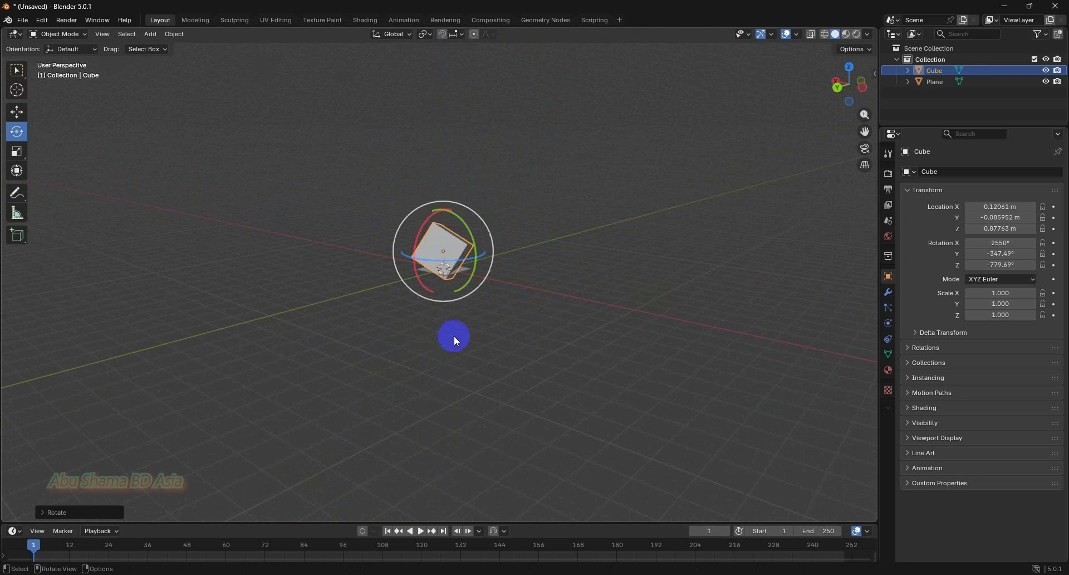
Step: Switch to the Select Box tool and try turning the cube freely with trackball rotation
middle_drag(530, 329, 606, 325)
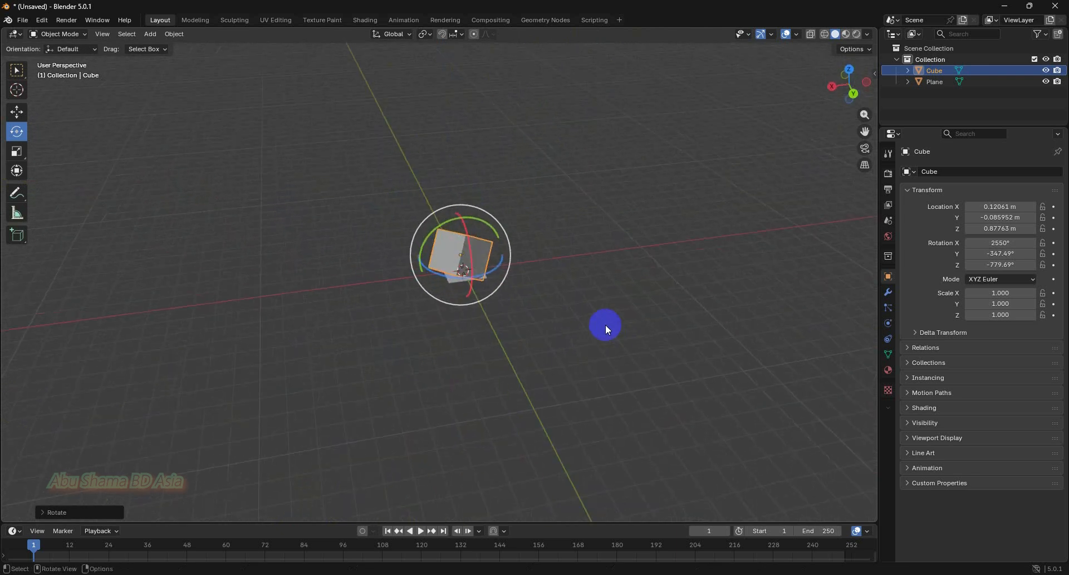
click(17, 70)
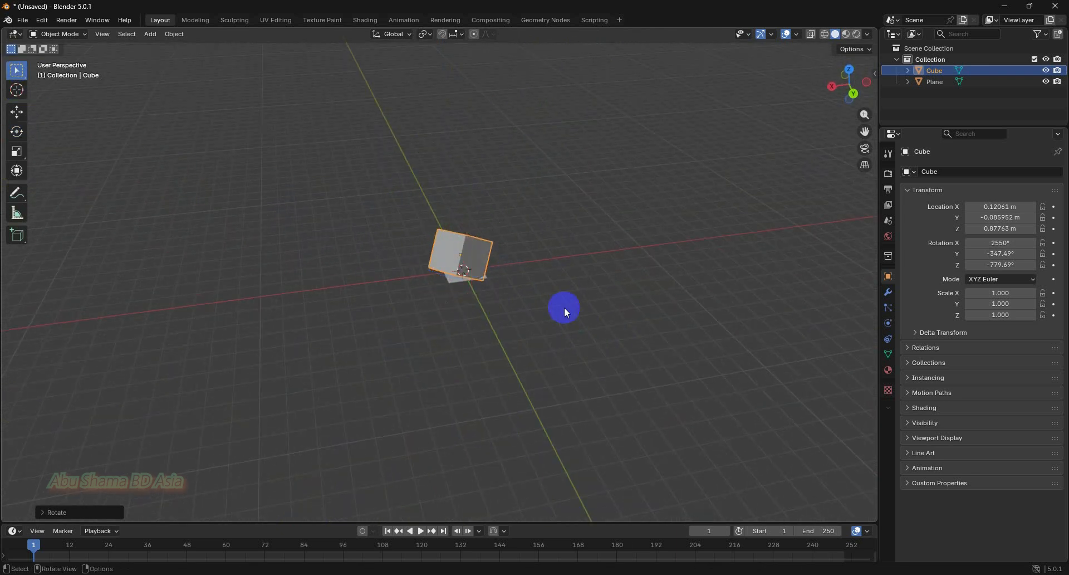
mouse_move(564, 307)
middle_down()
mouse_move(534, 349)
mouse_move(585, 306)
middle_up()
scroll(590, 309, up, 4)
click(508, 225)
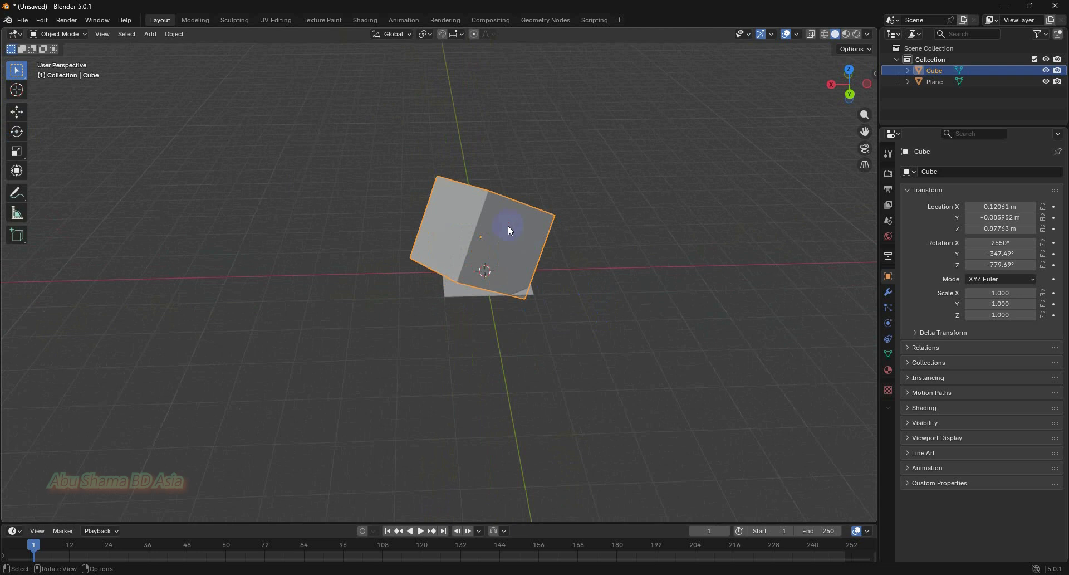
key(r)
key(r)
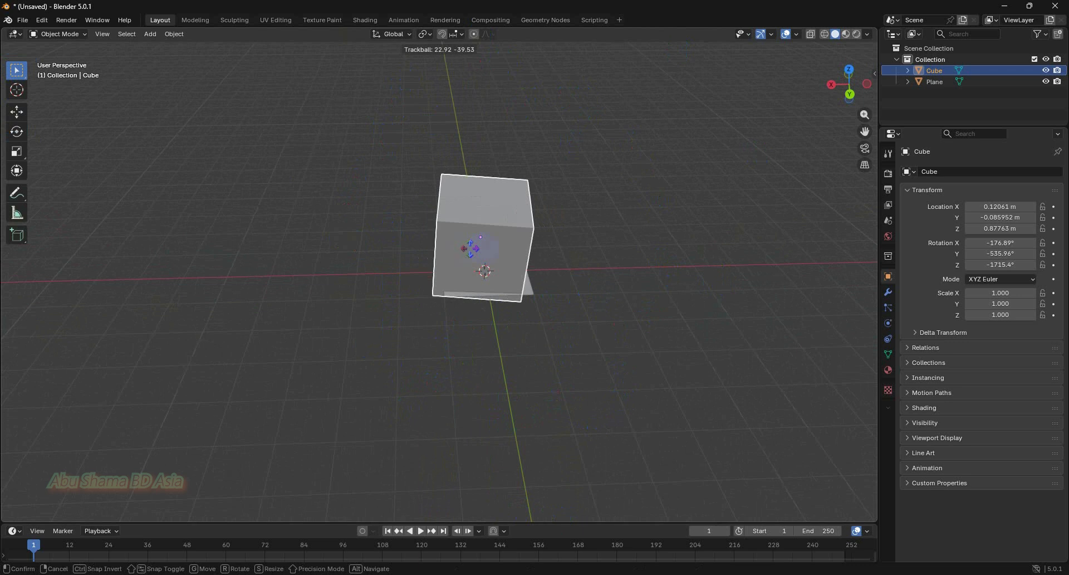
click(544, 294)
Step: Delete the plane beneath the tilted cube
middle_drag(545, 294, 388, 261)
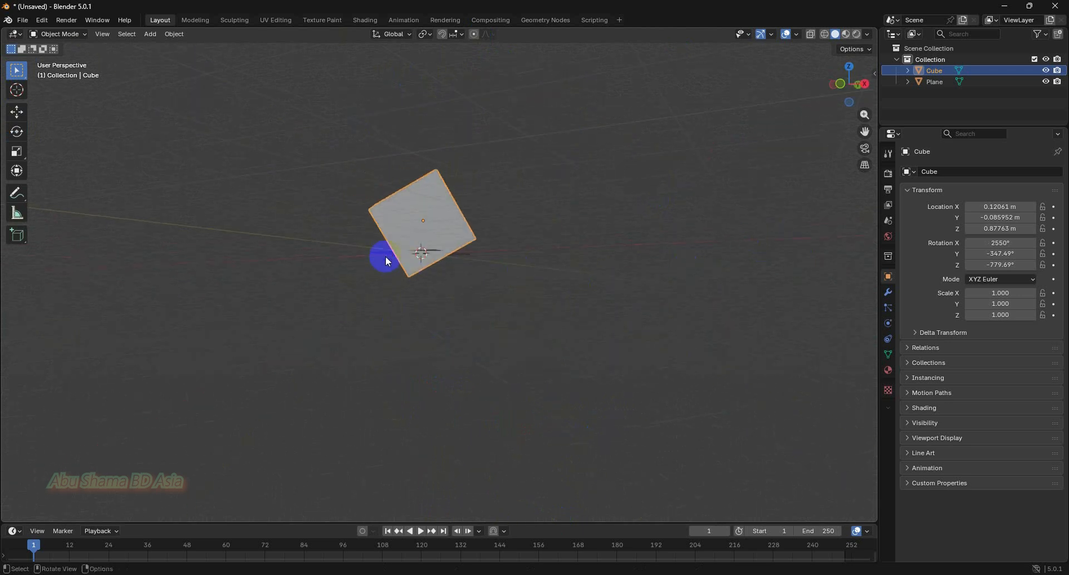
click(388, 258)
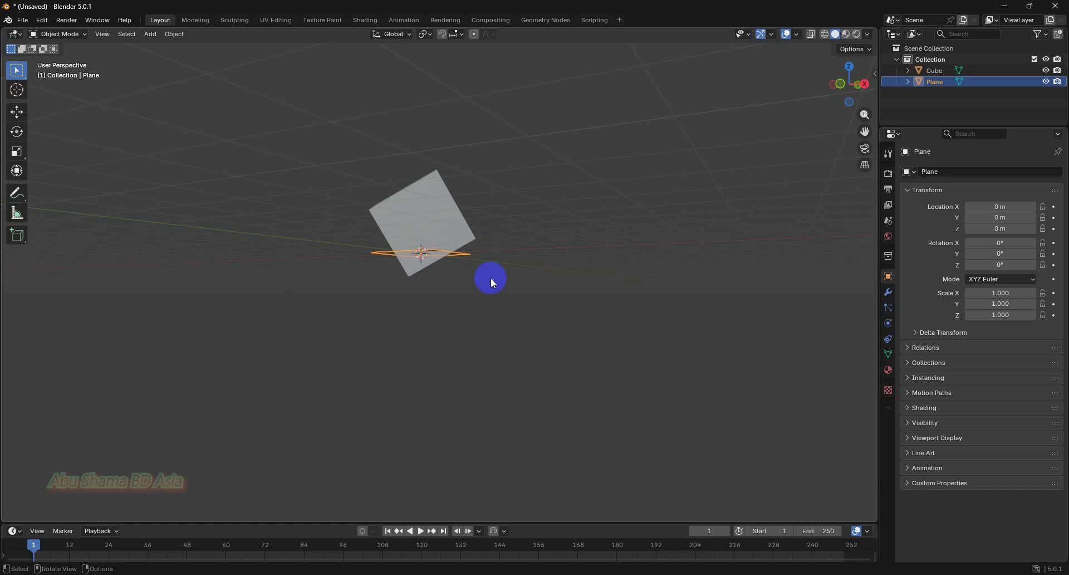
middle_drag(490, 279, 576, 319)
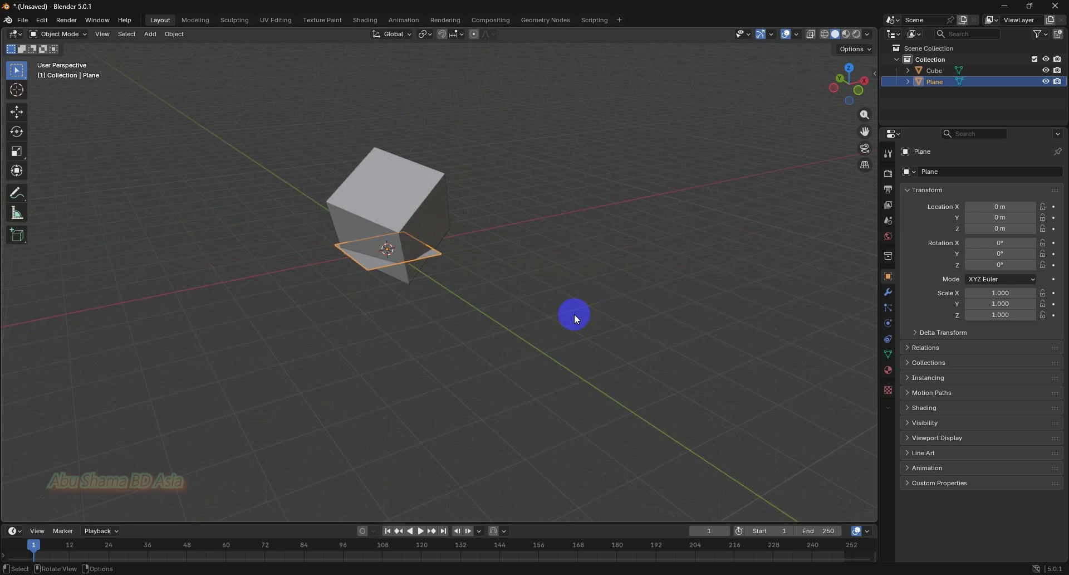
key(x)
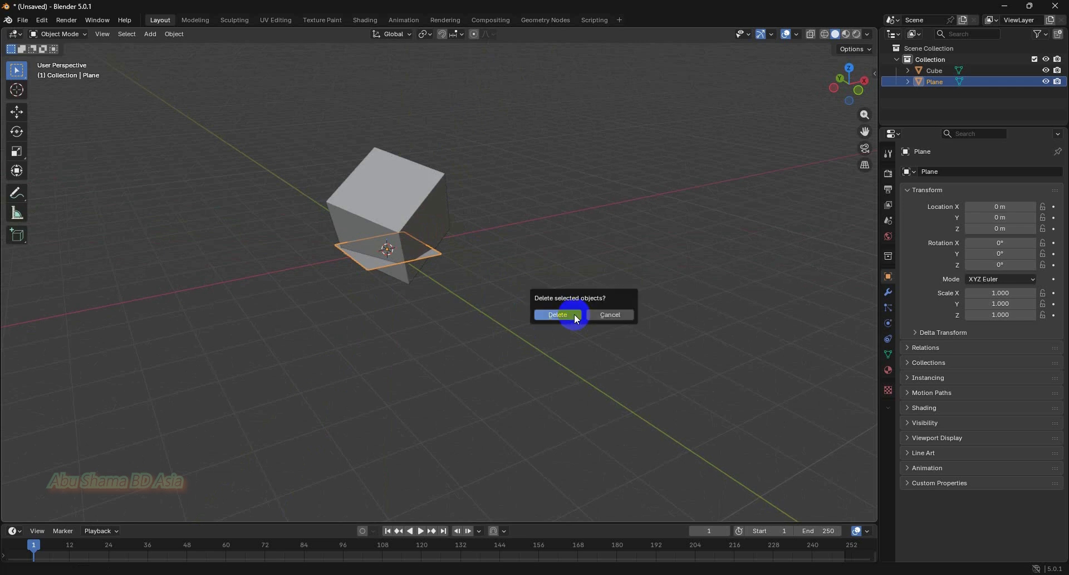
click(577, 319)
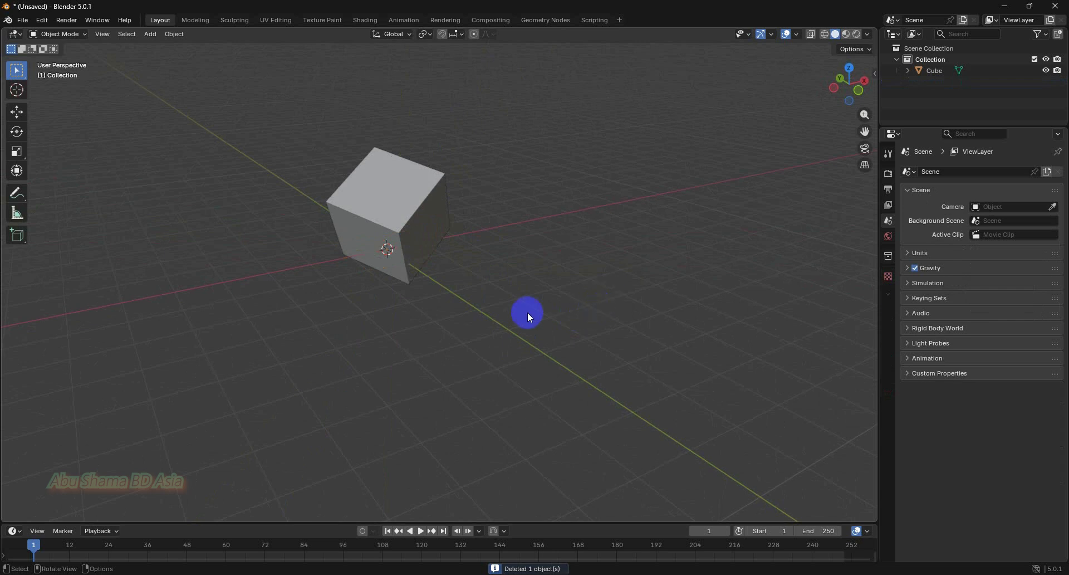
Step: Examine the tilted cube from the left and front orthographic views
middle_drag(527, 312, 683, 327)
scroll(623, 303, up, 4)
scroll(623, 302, down, 5)
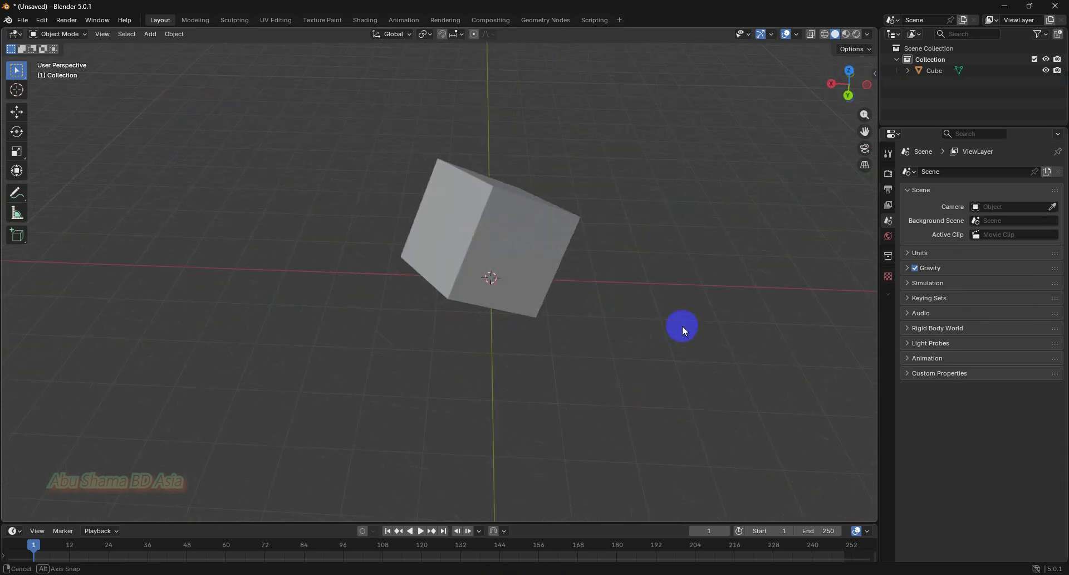
click(869, 89)
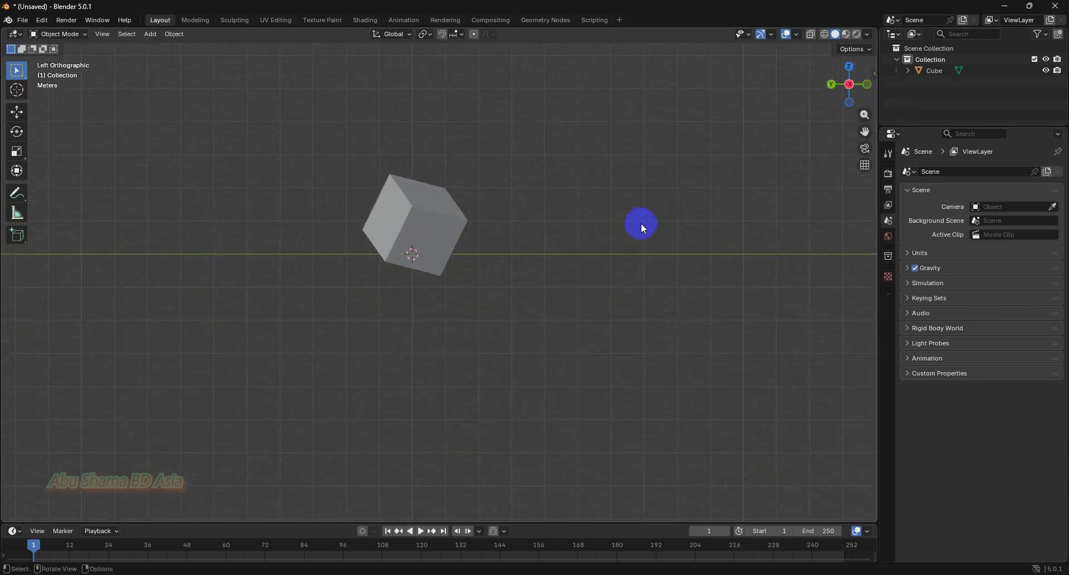
middle_drag(642, 226, 456, 265)
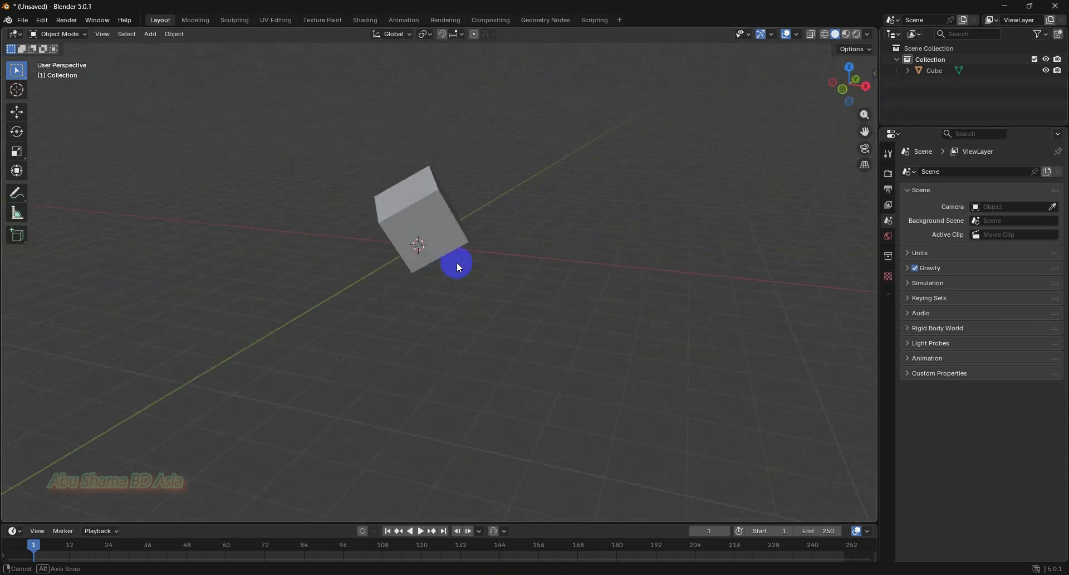
click(840, 93)
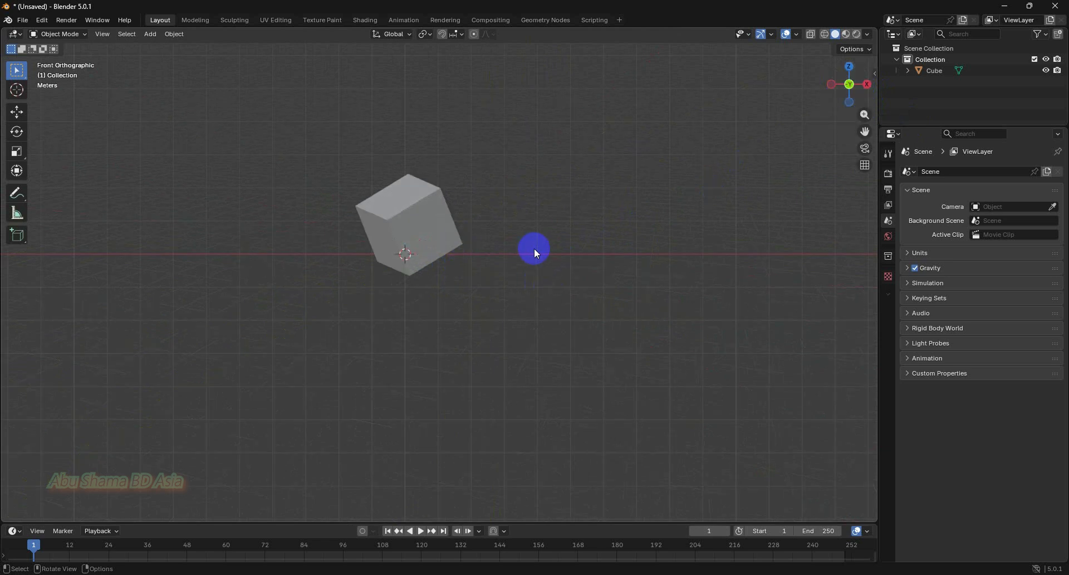
shift+middle_drag(536, 249, 616, 289)
Step: Try turning the cube freely with trackball rotation in the front orthographic view
click(523, 261)
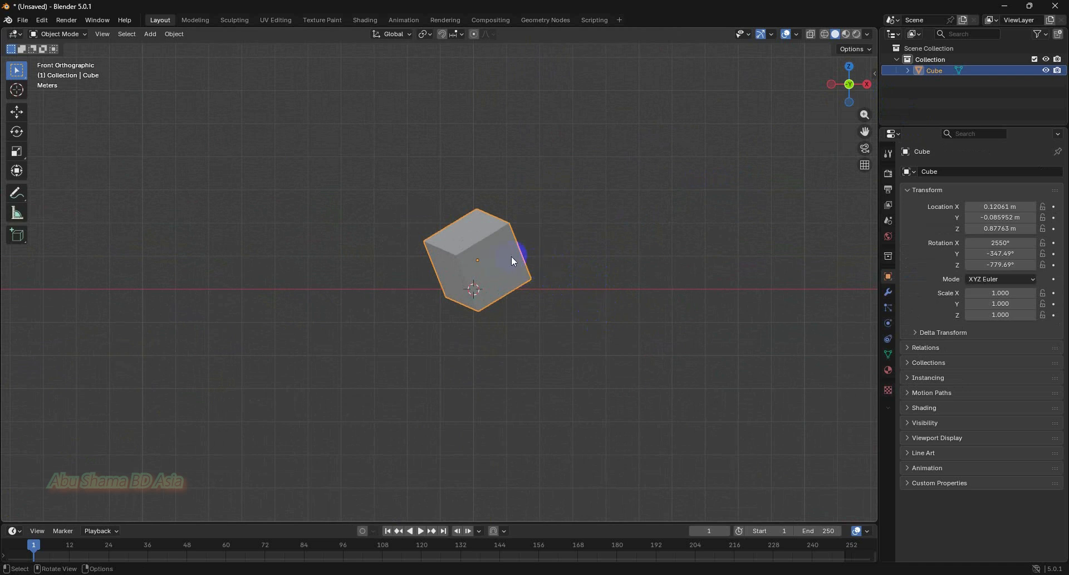
key(r)
key(r)
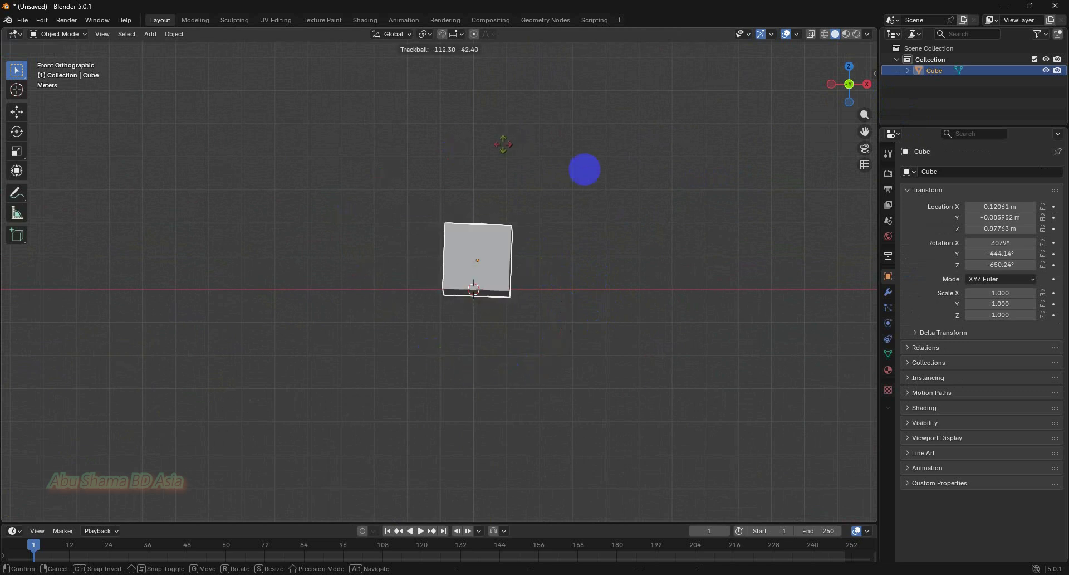
click(599, 303)
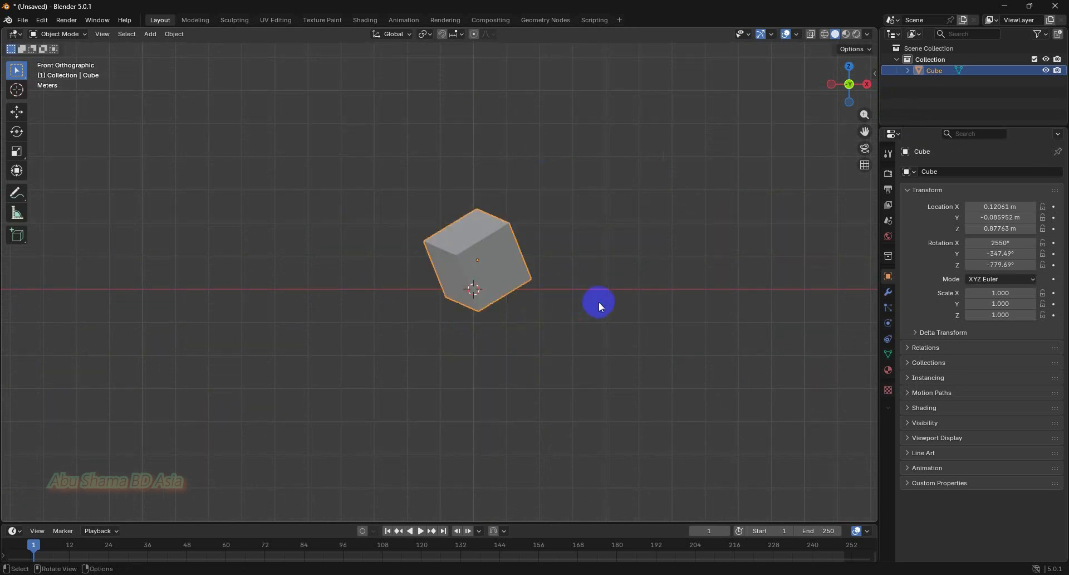
Step: Try rotating the cube constrained to the global X axis in a perspective view
middle_drag(600, 302, 520, 348)
key(r)
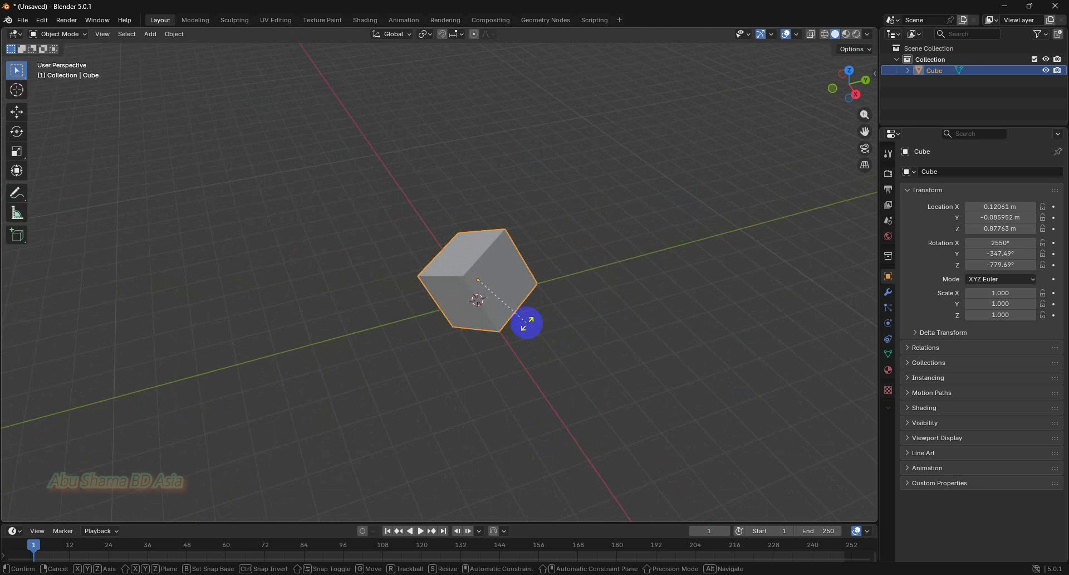
key(x)
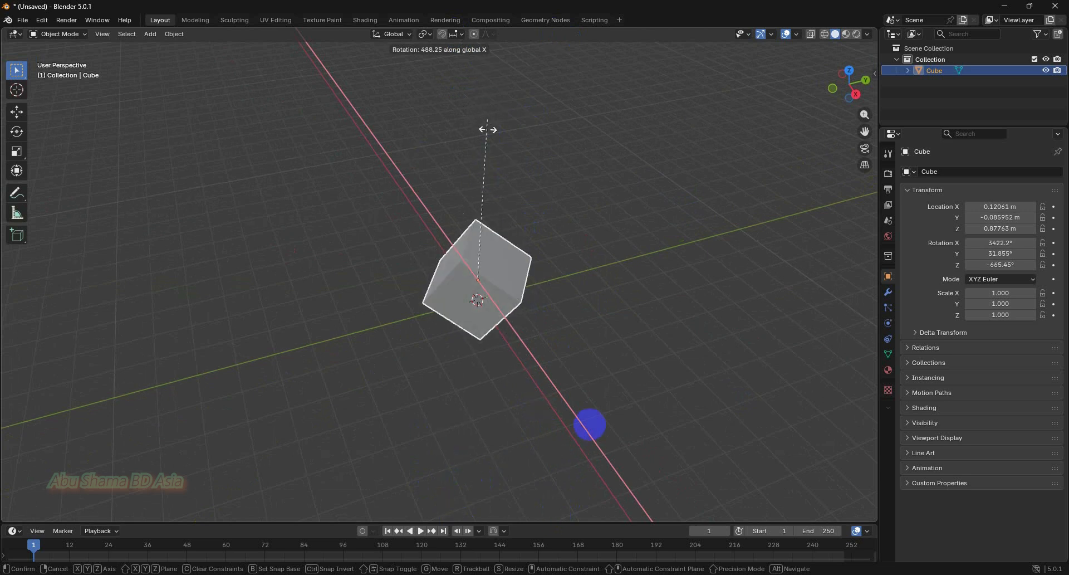
click(580, 331)
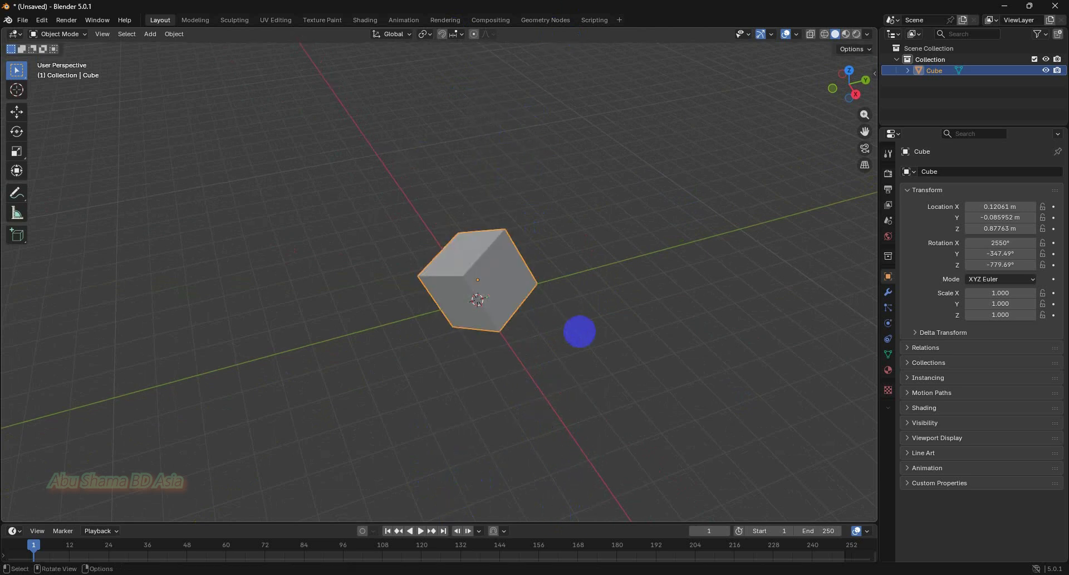
Step: Try rotating the cube constrained to the global Y axis and to the global Z axis
key(r)
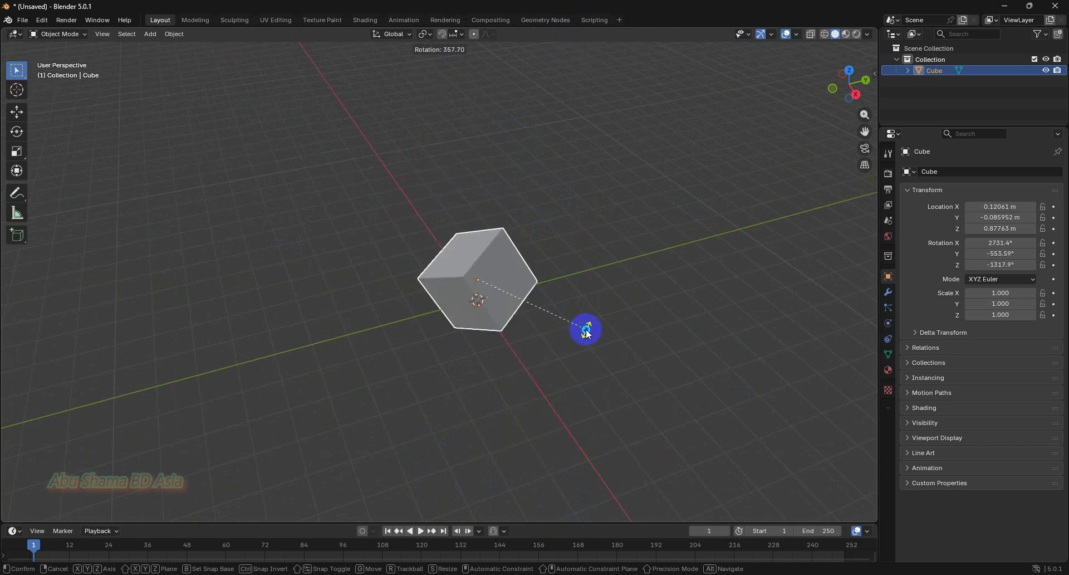
click(591, 354)
key(r)
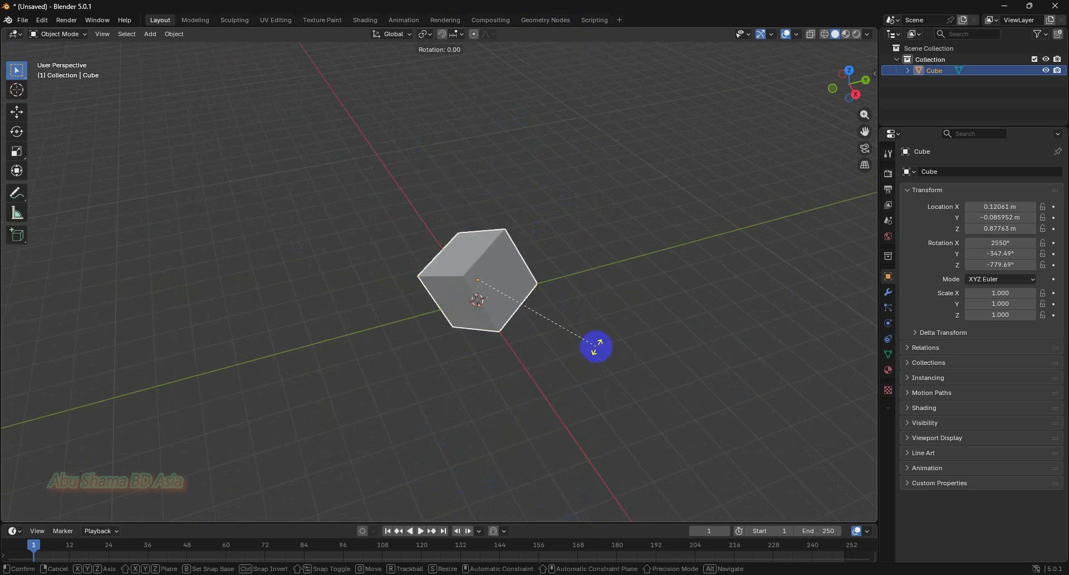
key(y)
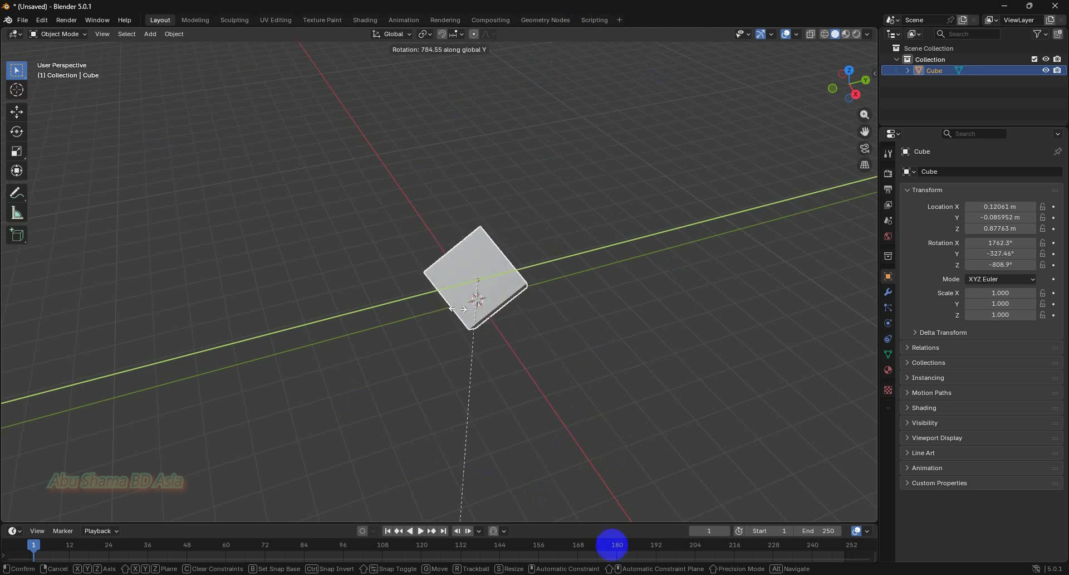
click(598, 80)
key(r)
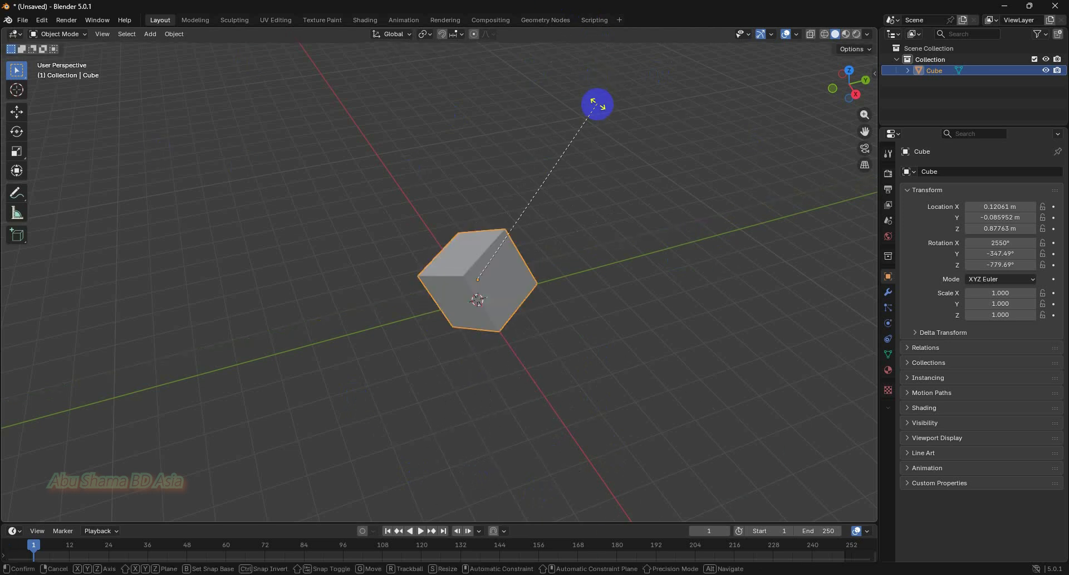
key(z)
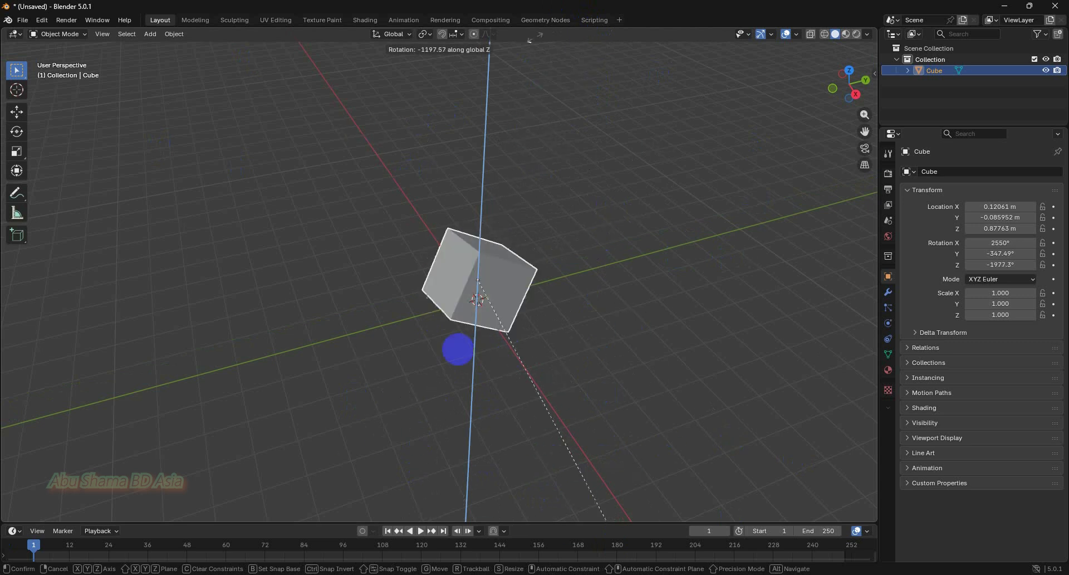
click(656, 295)
Step: Stretch the cube along the global X axis with the Scale tool to a scale of about X -11.8, Y -5.3, Z -5.7
middle_drag(654, 292, 784, 276)
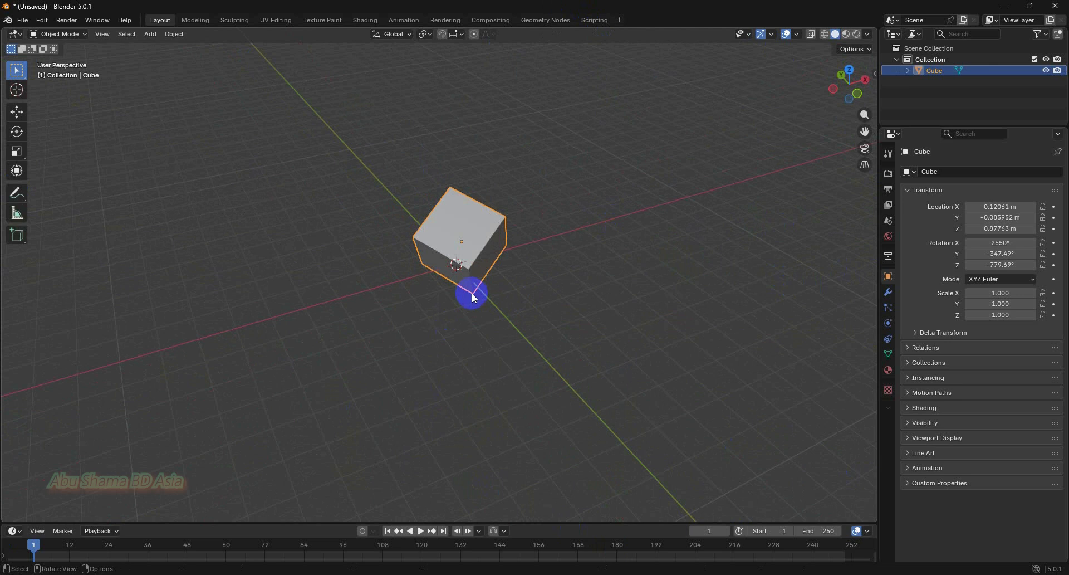
middle_drag(473, 294, 484, 322)
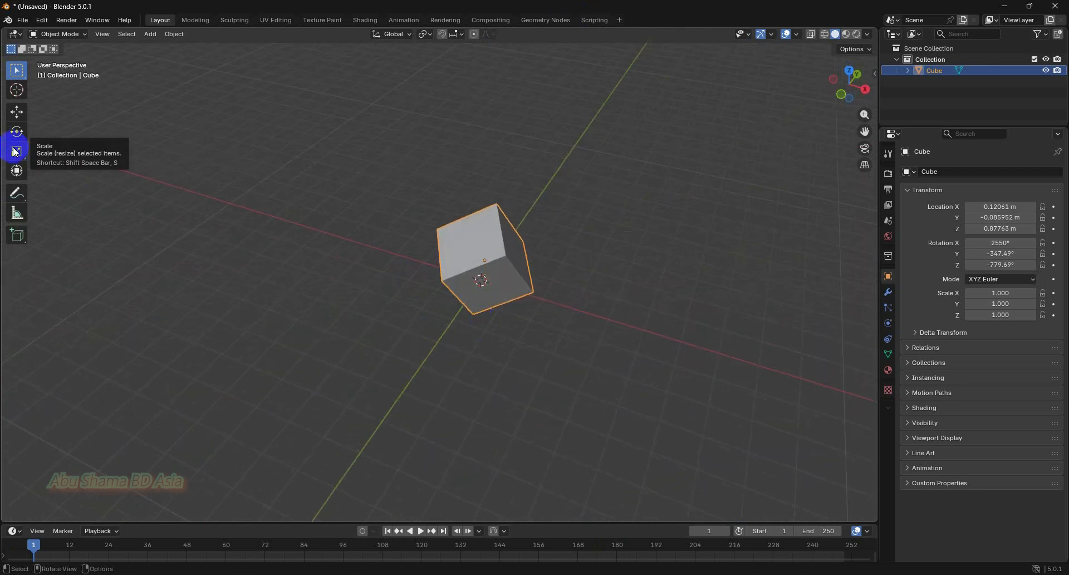
middle_drag(510, 286, 595, 246)
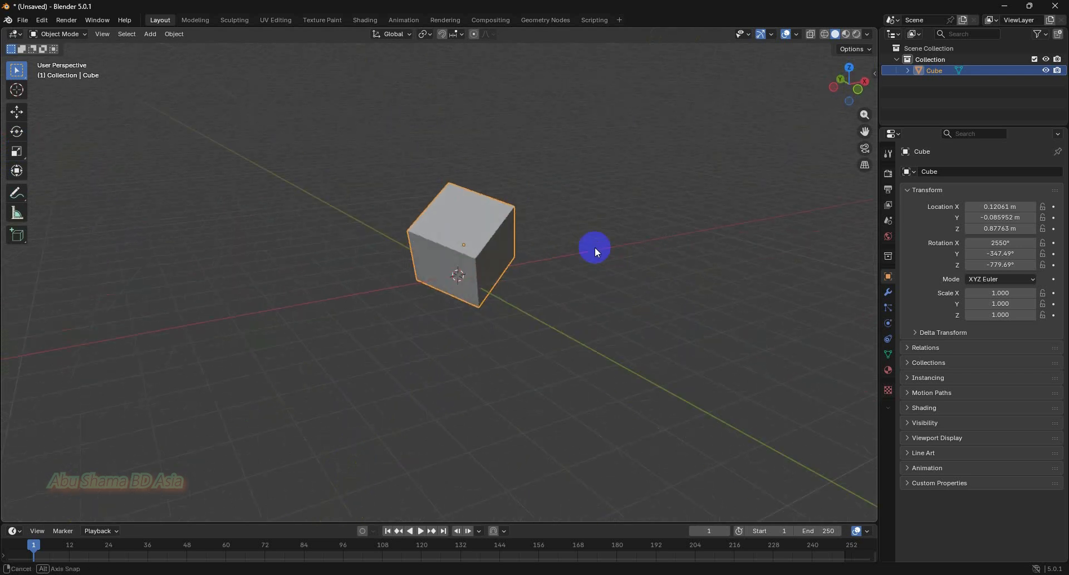
click(16, 151)
middle_drag(503, 241, 488, 271)
mouse_move(487, 269)
mouse_down()
mouse_move(290, 385)
mouse_move(478, 276)
mouse_move(505, 274)
mouse_up()
scroll(624, 282, down, 5)
middle_drag(633, 288, 751, 272)
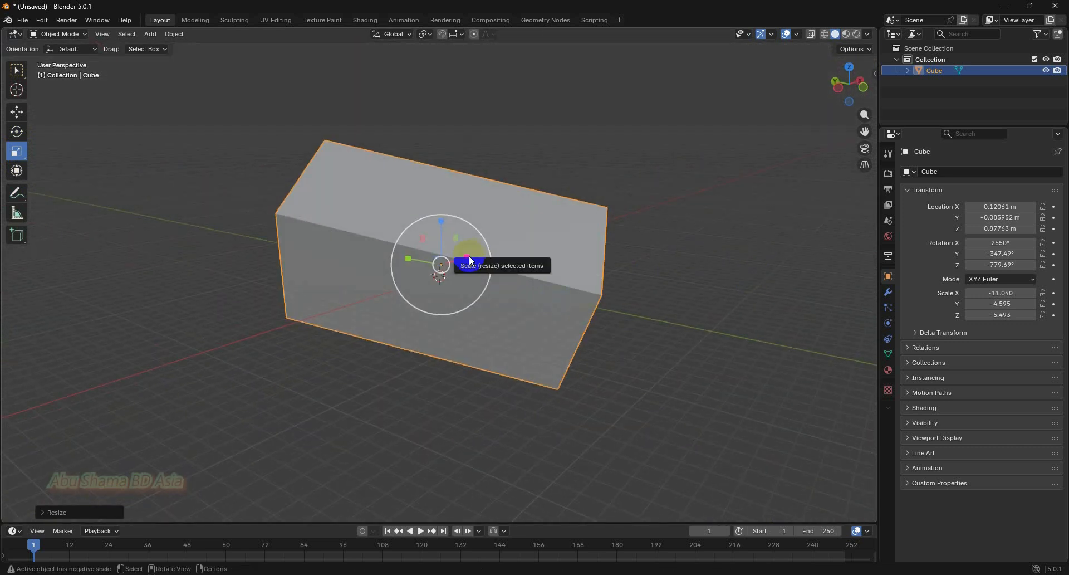
mouse_move(469, 255)
mouse_down()
mouse_move(441, 257)
mouse_move(437, 271)
mouse_move(530, 241)
mouse_move(451, 277)
mouse_move(471, 271)
mouse_up()
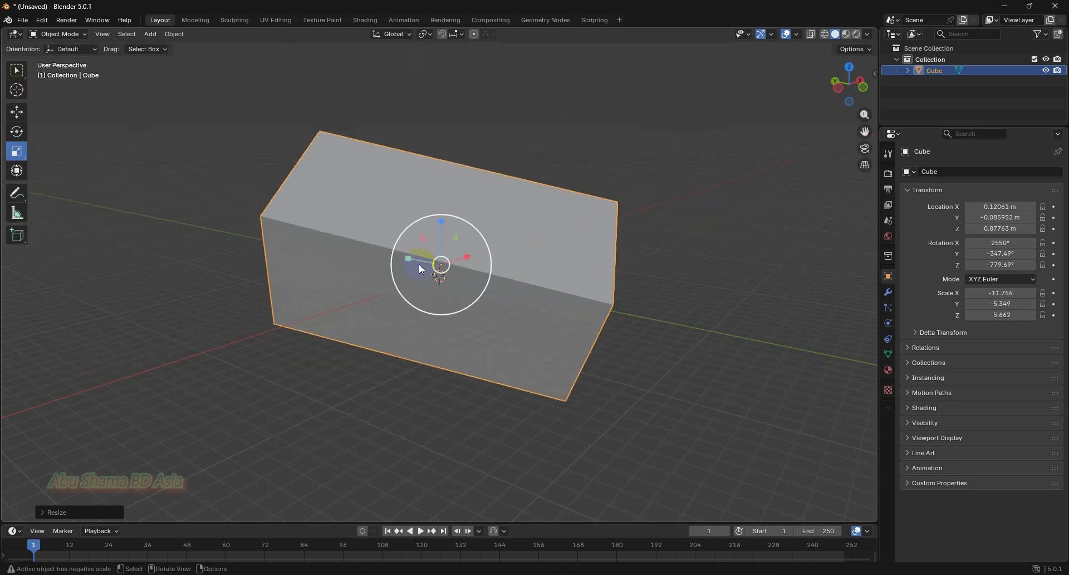
Step: Scale the cube along the global Y and Z axes and uniformly to about X -56.8, Y -10.5, Z 11.4
drag(407, 259, 470, 267)
drag(440, 219, 441, 262)
middle_drag(720, 319, 576, 334)
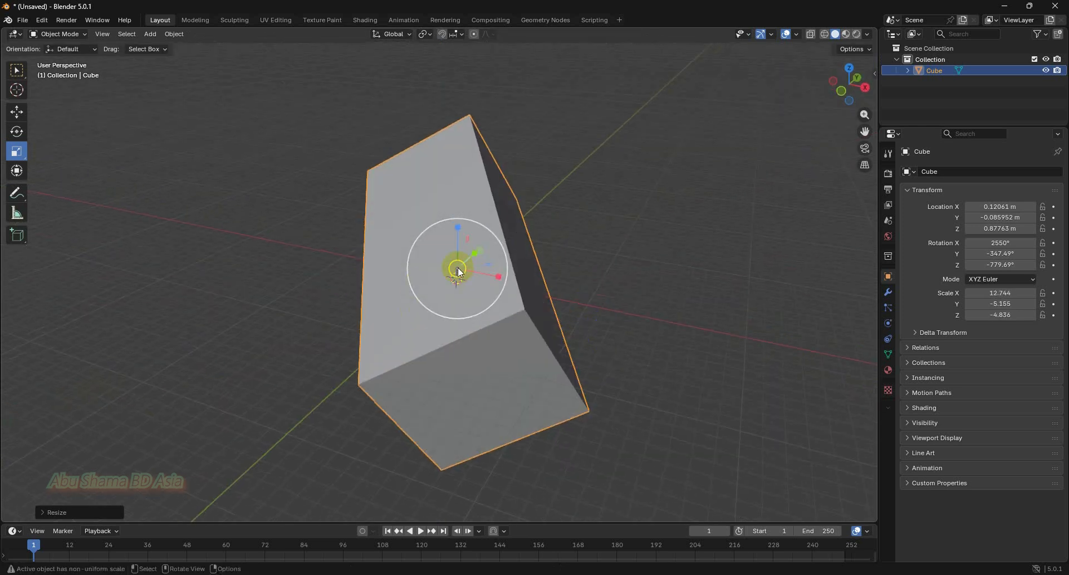
drag(462, 273, 530, 265)
middle_drag(530, 265, 660, 273)
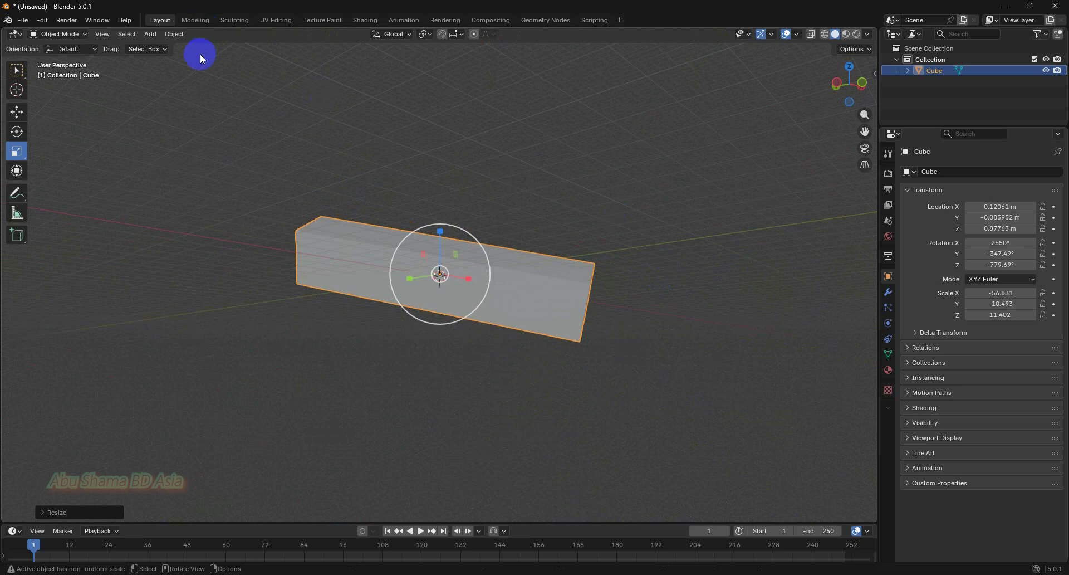
Step: Delete the stretched cube and add a torus mesh in its place at the world origin
key(x)
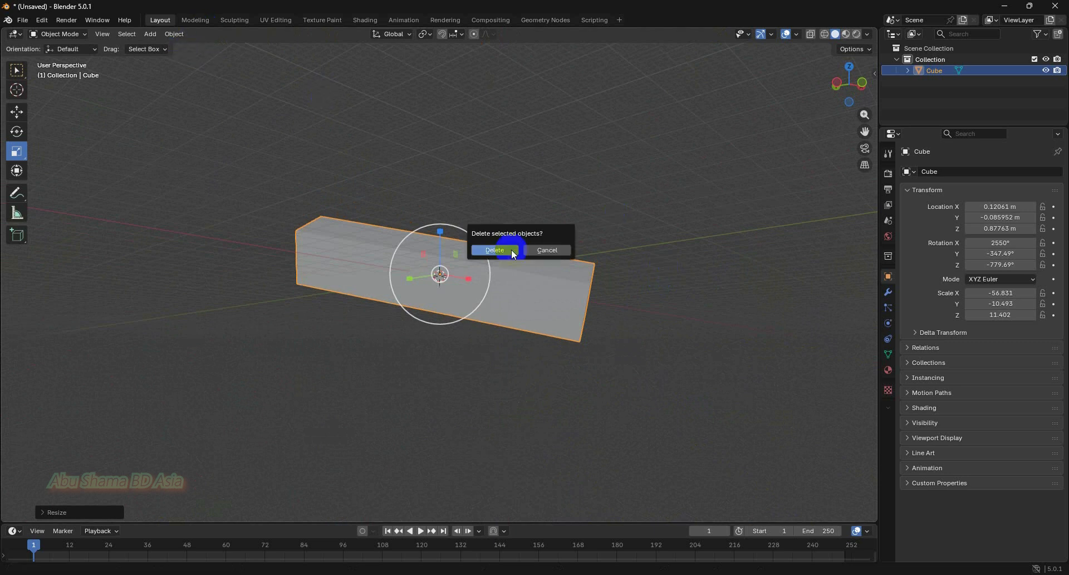
click(515, 246)
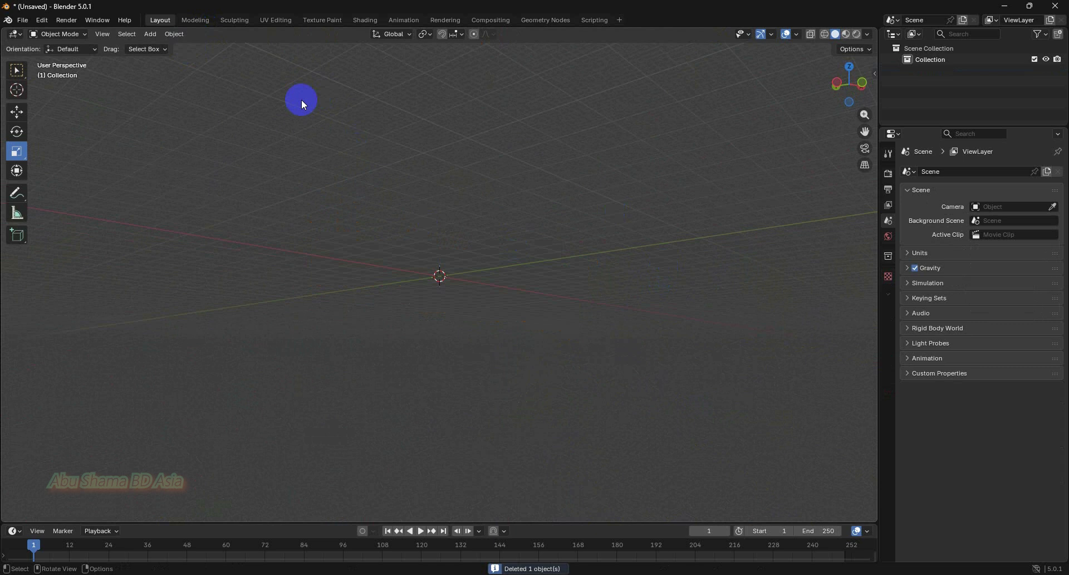
click(150, 34)
mouse_move(203, 50)
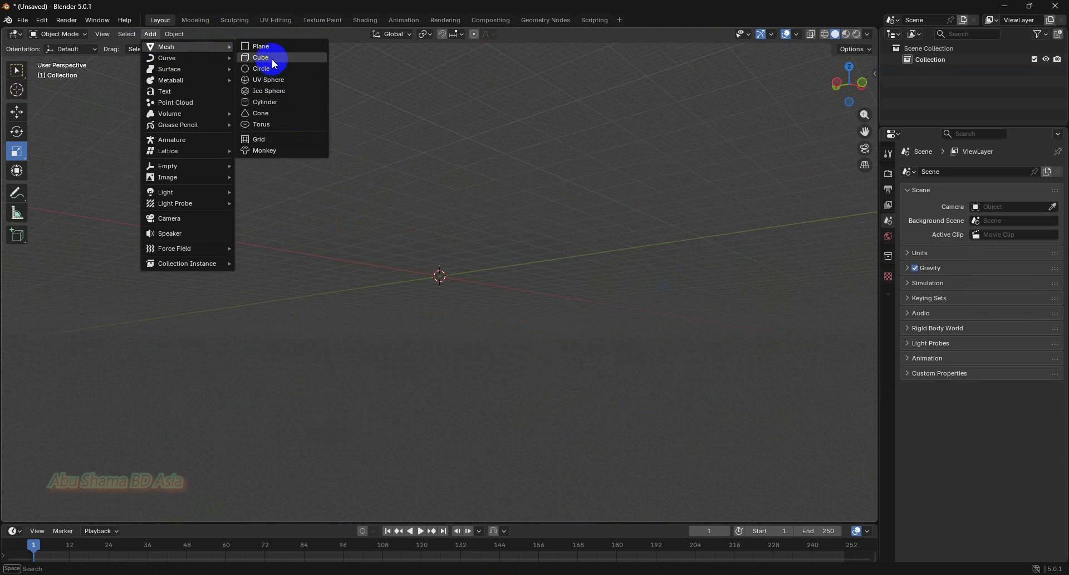
click(276, 125)
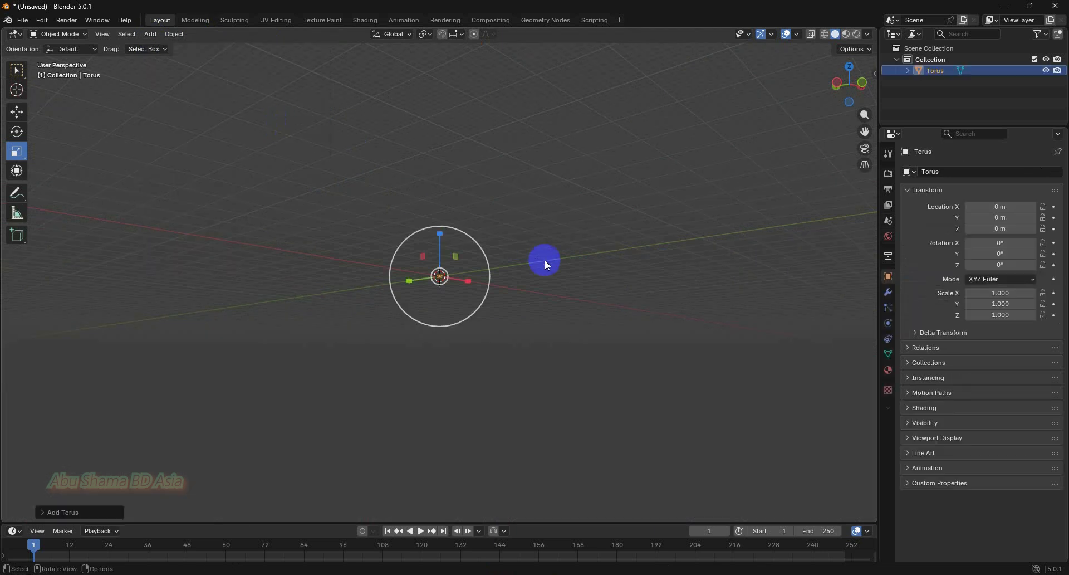
middle_drag(545, 260, 557, 287)
scroll(562, 279, up, 5)
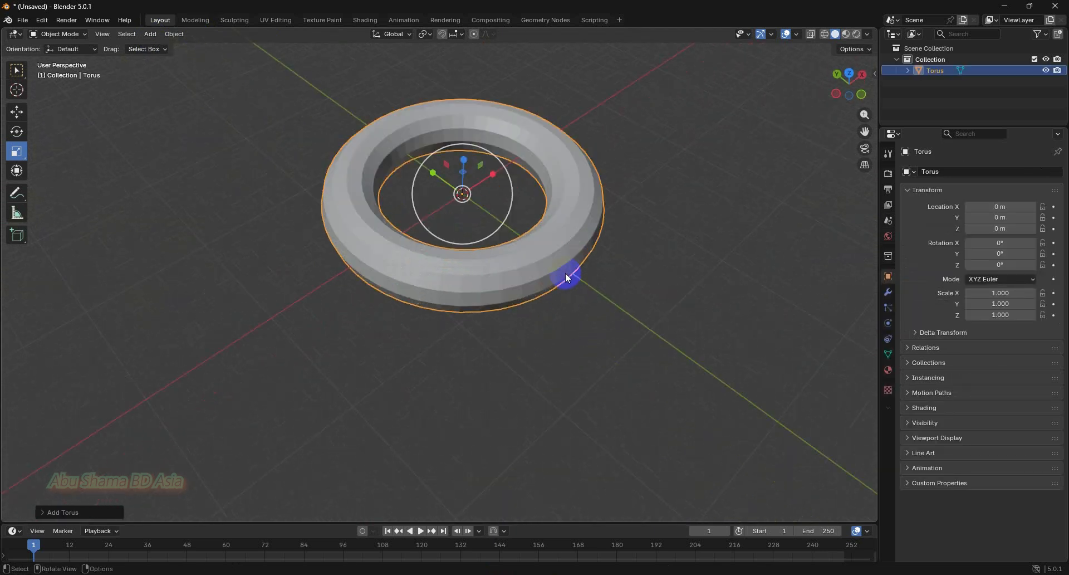
middle_drag(628, 320, 679, 339)
shift+middle_drag(590, 340, 646, 314)
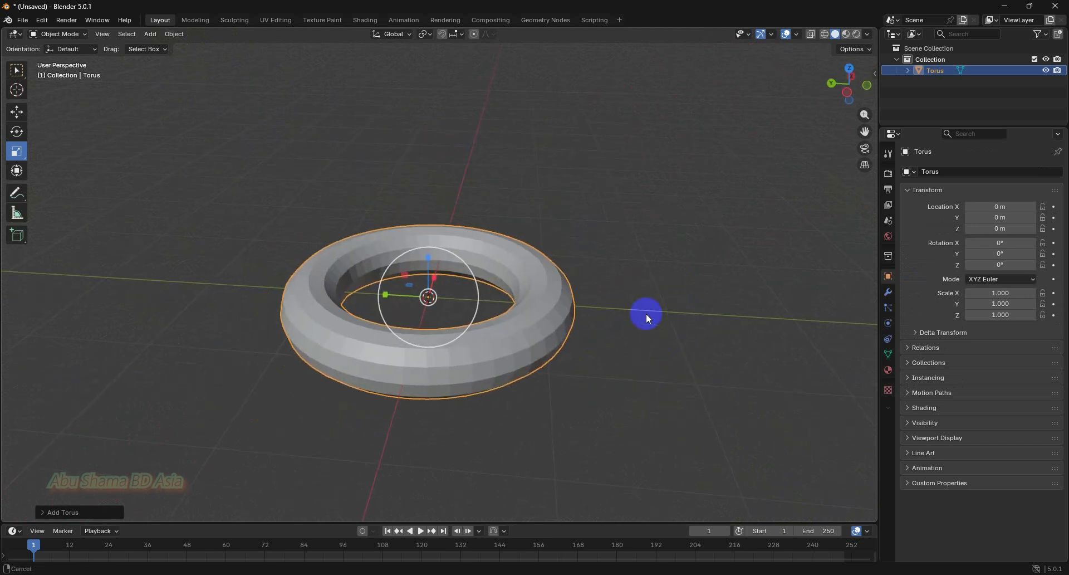
scroll(630, 319, up, 2)
scroll(629, 319, down, 1)
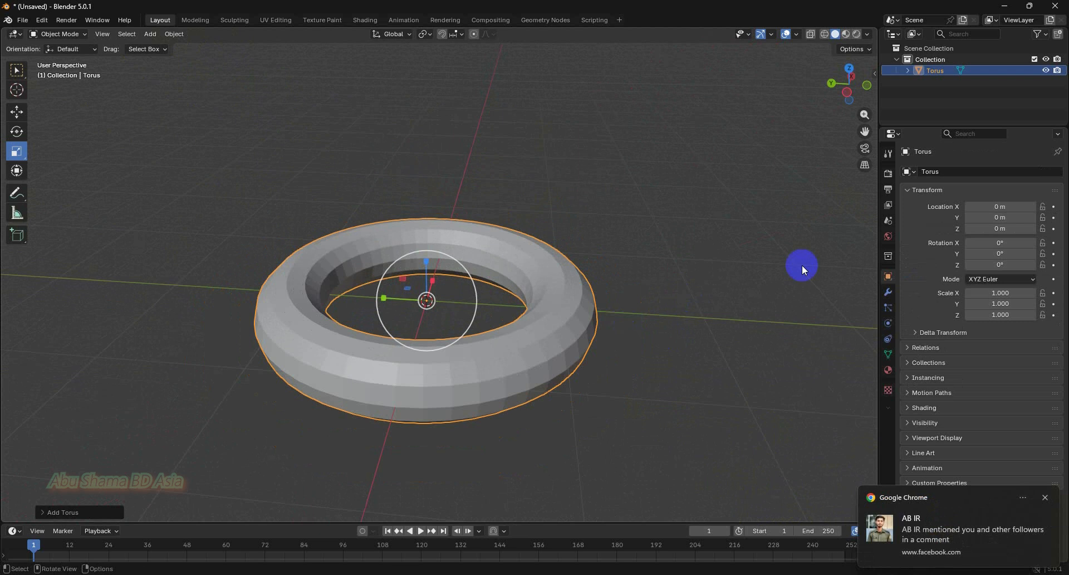
click(150, 34)
mouse_move(166, 48)
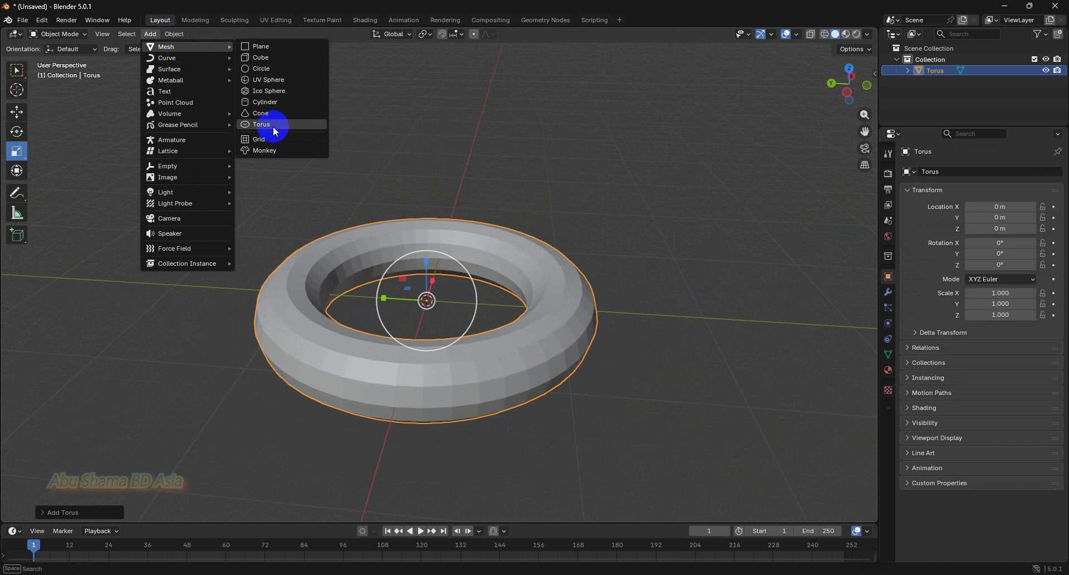
mouse_move(553, 299)
middle_down()
mouse_move(584, 316)
mouse_move(560, 321)
mouse_move(556, 275)
mouse_move(539, 307)
middle_up()
scroll(567, 323, up, 3)
scroll(574, 322, down, 3)
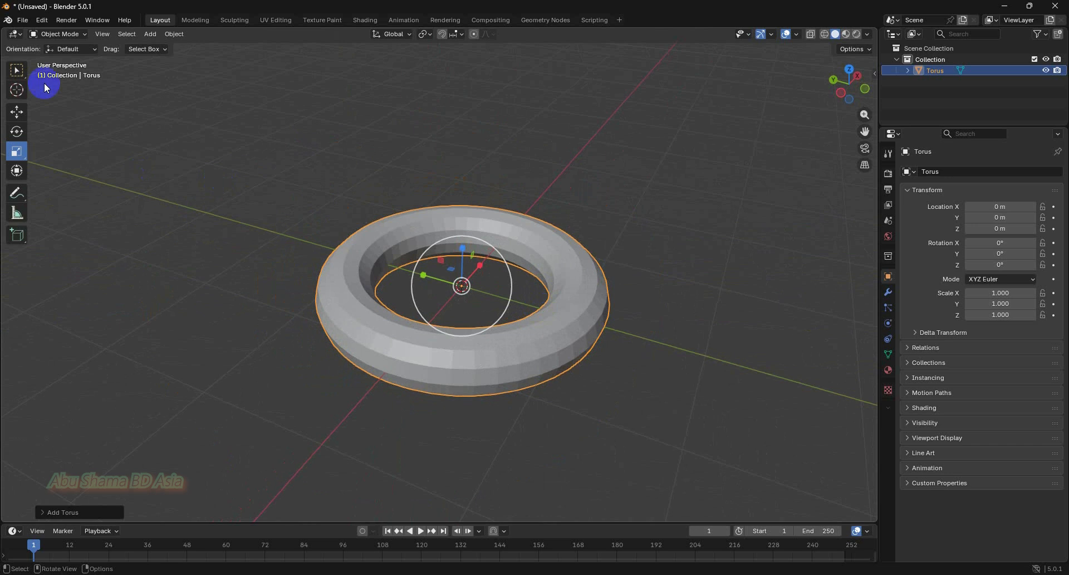
Step: Switch to the Select Box tool and scale the torus uniformly to about 1.54 on all axes
click(17, 70)
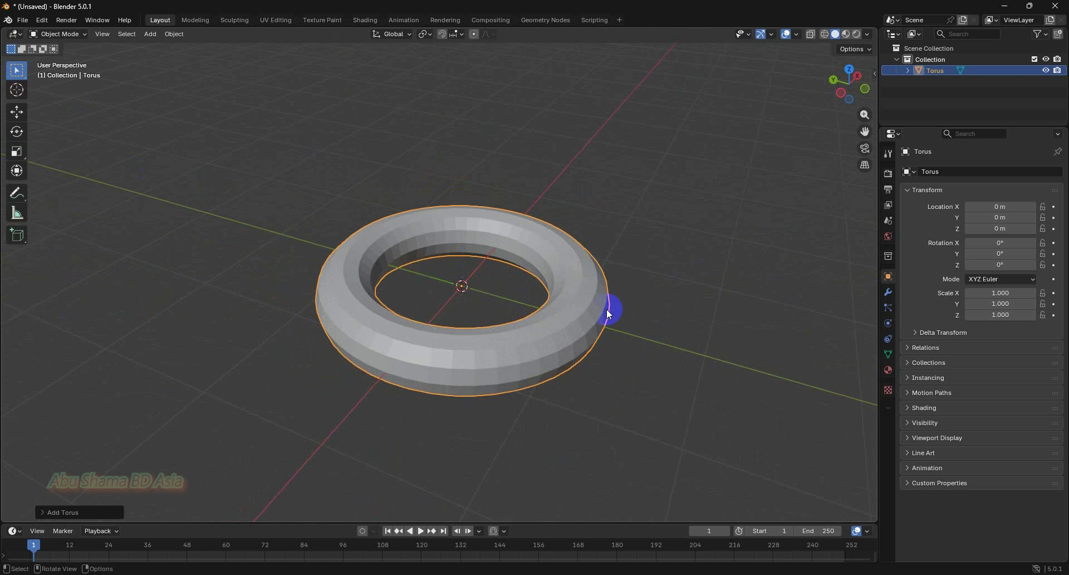
middle_drag(613, 307, 647, 326)
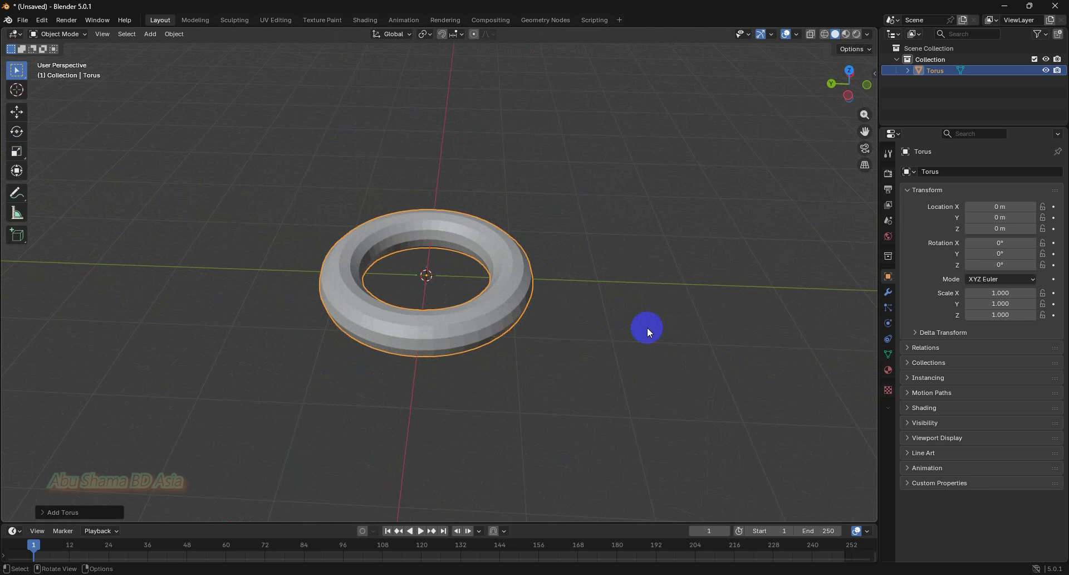
click(513, 310)
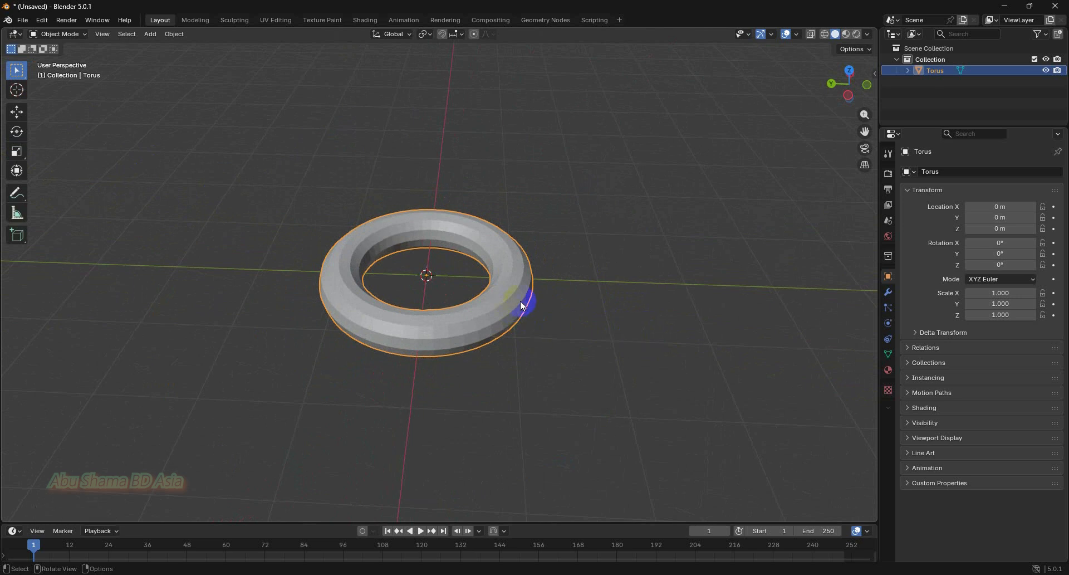
key(s)
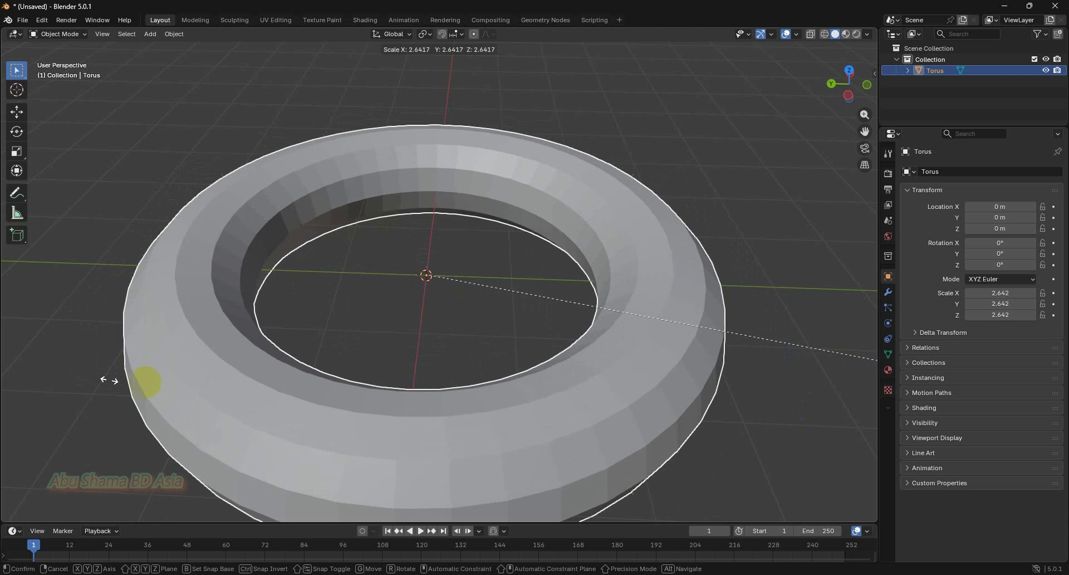
click(755, 276)
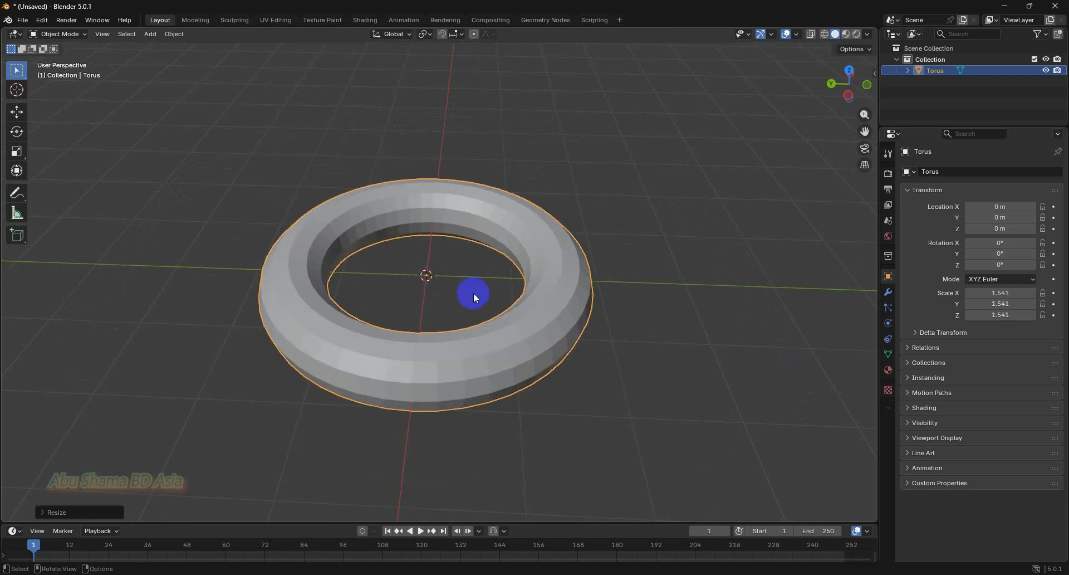
Step: Shrink the torus uniformly to a scale of about 1.48
scroll(474, 297, up, 3)
scroll(621, 325, down, 3)
key(s)
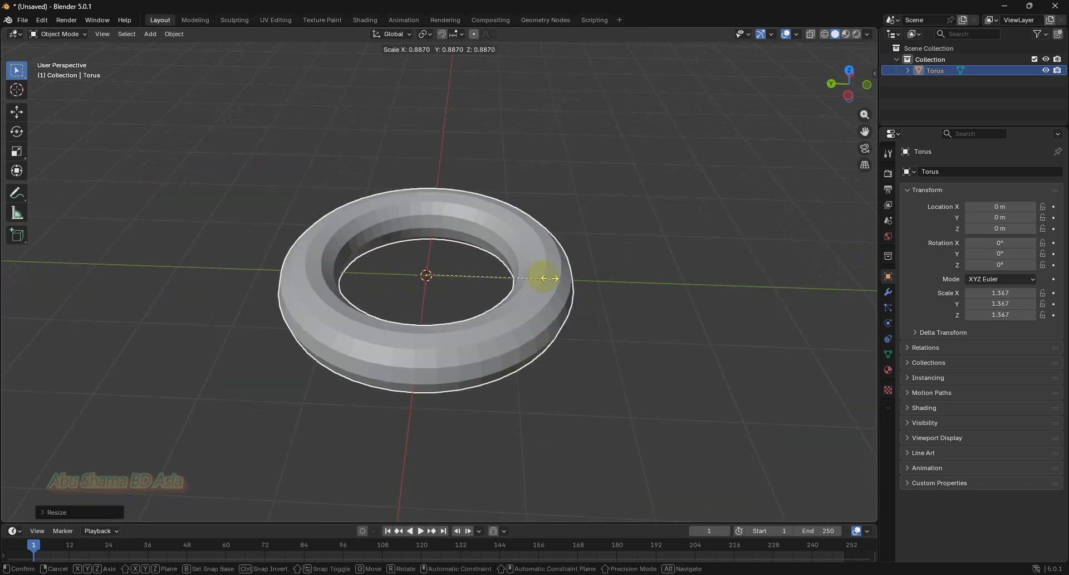
click(566, 282)
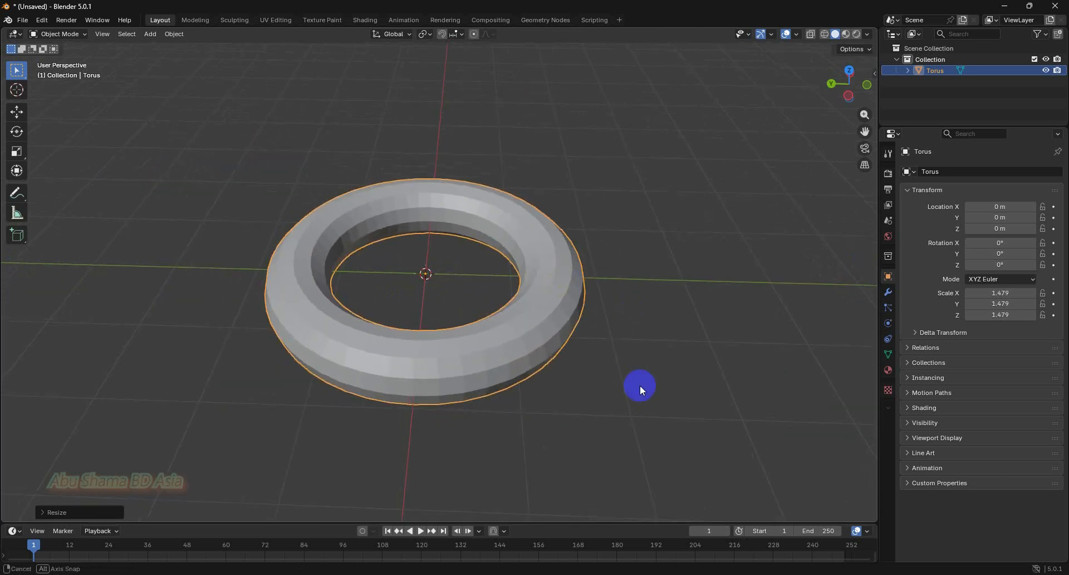
Step: Scale the torus along the global X axis only, to an X scale of about 5.48
middle_drag(640, 386, 640, 299)
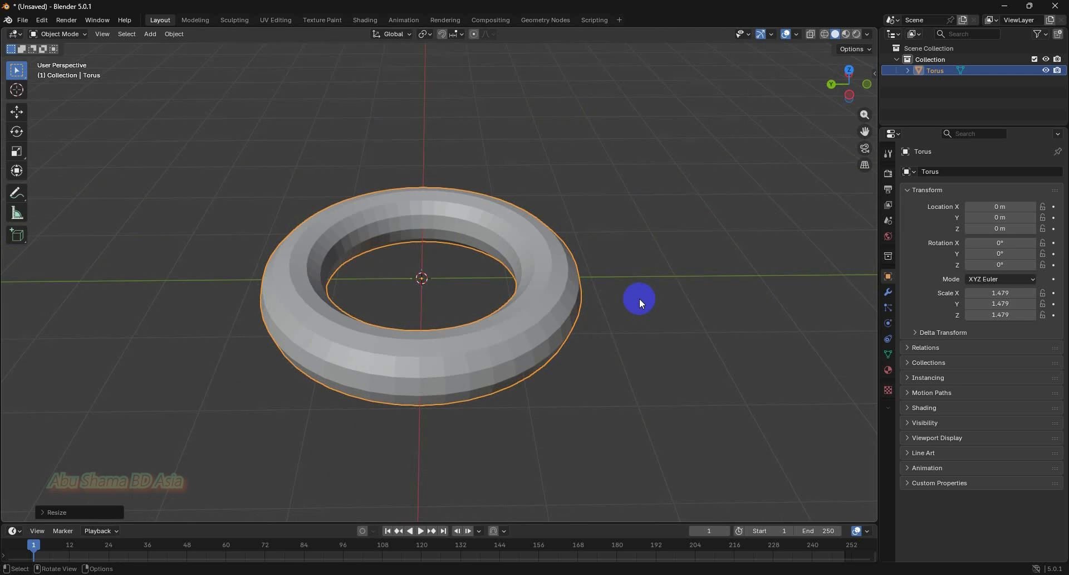
key(s)
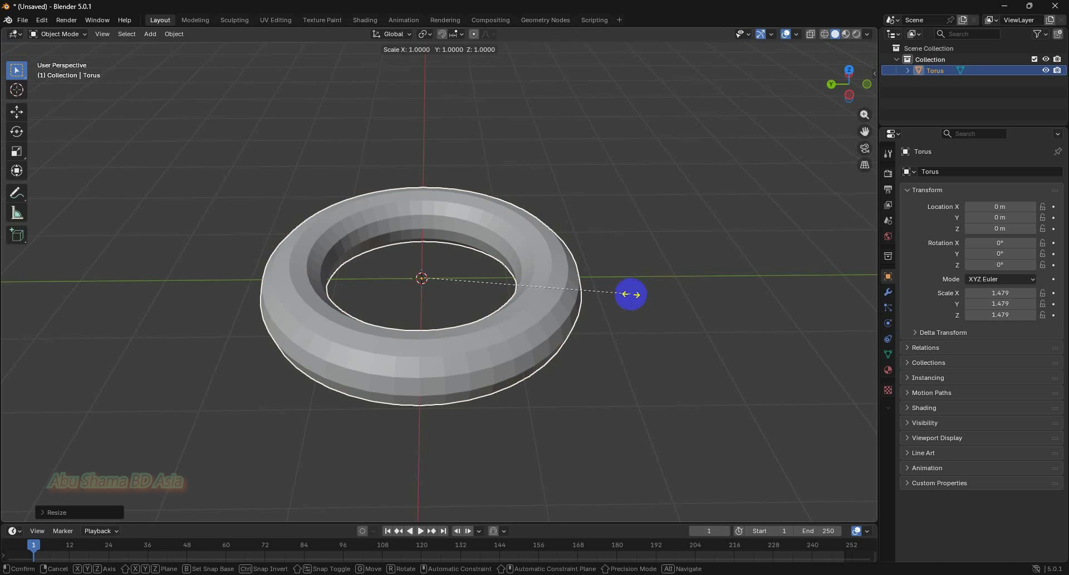
key(x)
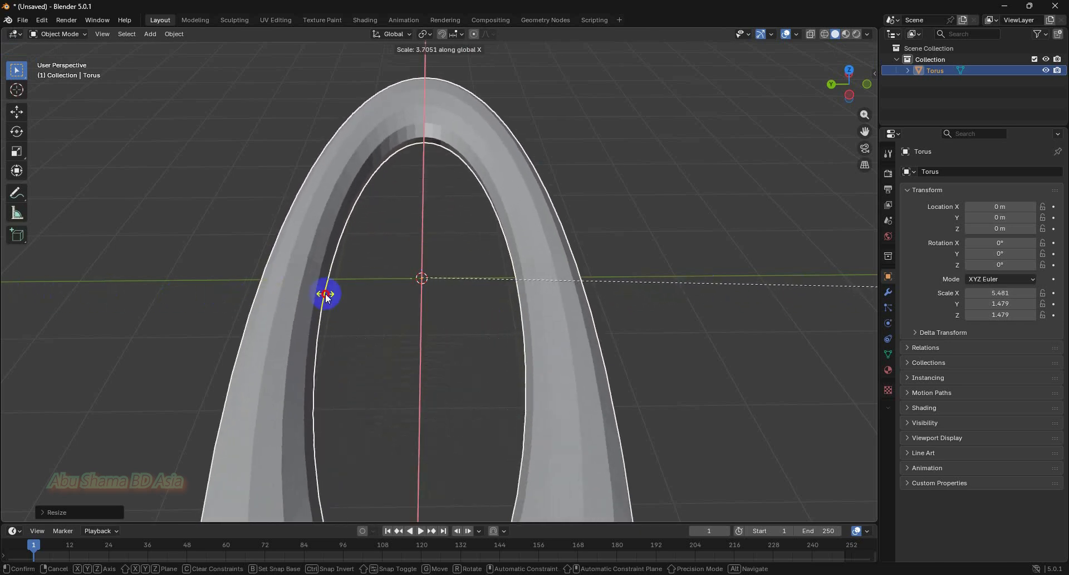
click(568, 313)
Step: Widen the torus along the global Y axis only, to a Y scale of about 12.24
middle_drag(569, 312, 533, 357)
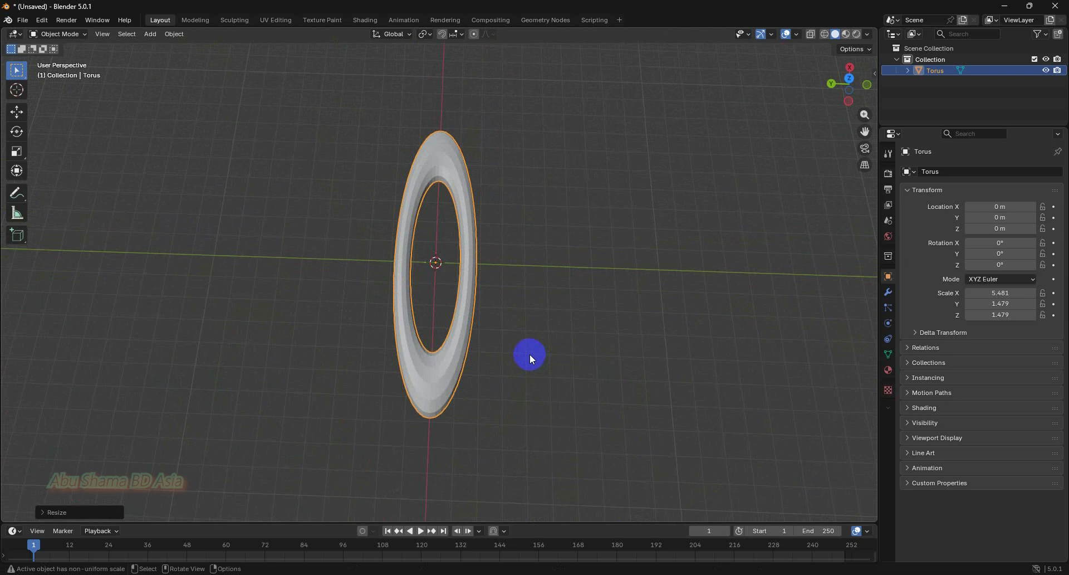
key(s)
key(y)
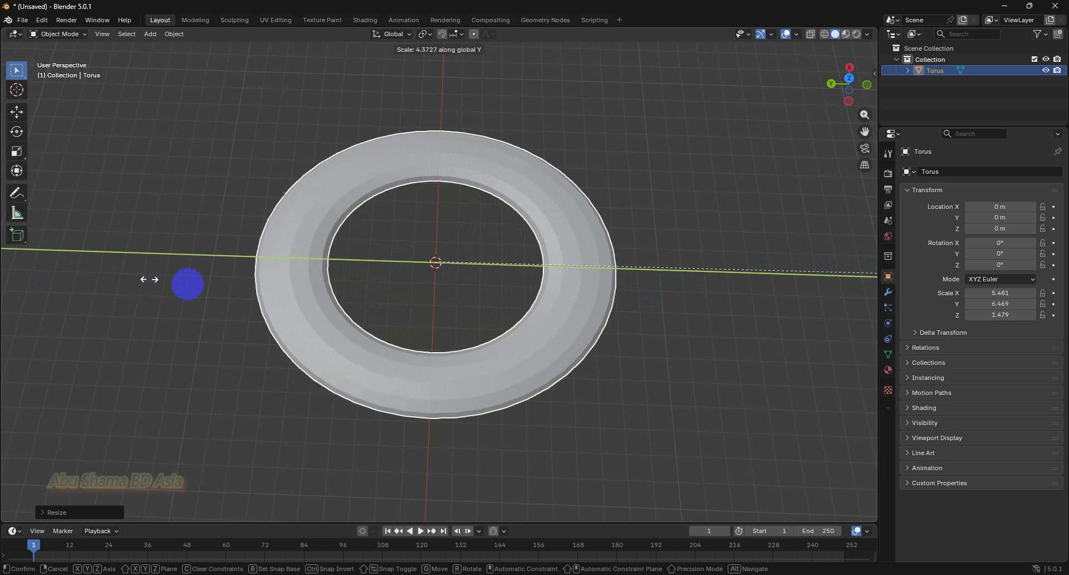
click(646, 303)
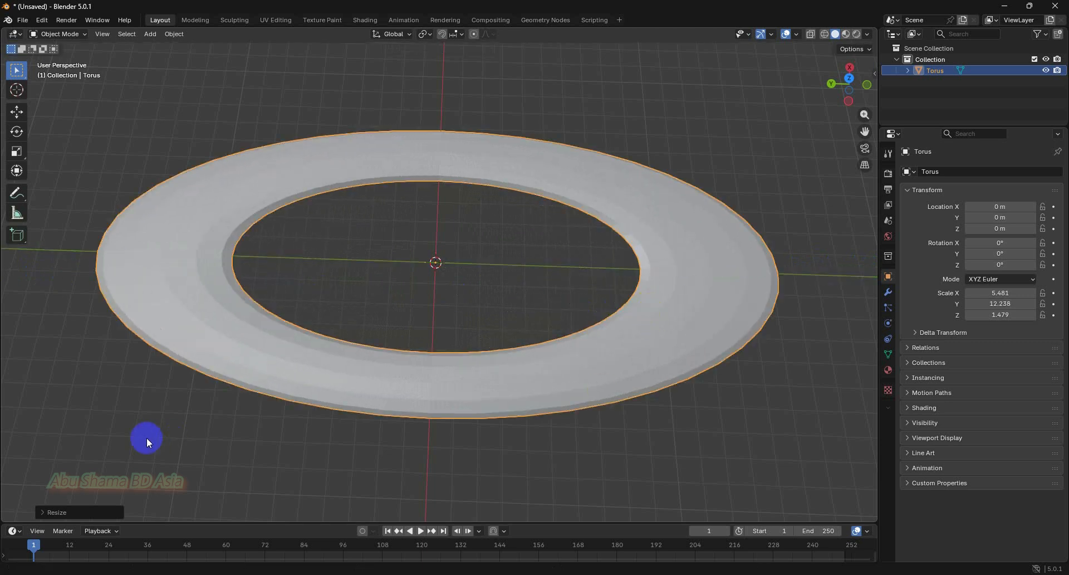
Step: Thicken the torus along the global Z axis only, to a Z scale of about 6.97
scroll(595, 313, down, 3)
middle_drag(562, 319, 546, 239)
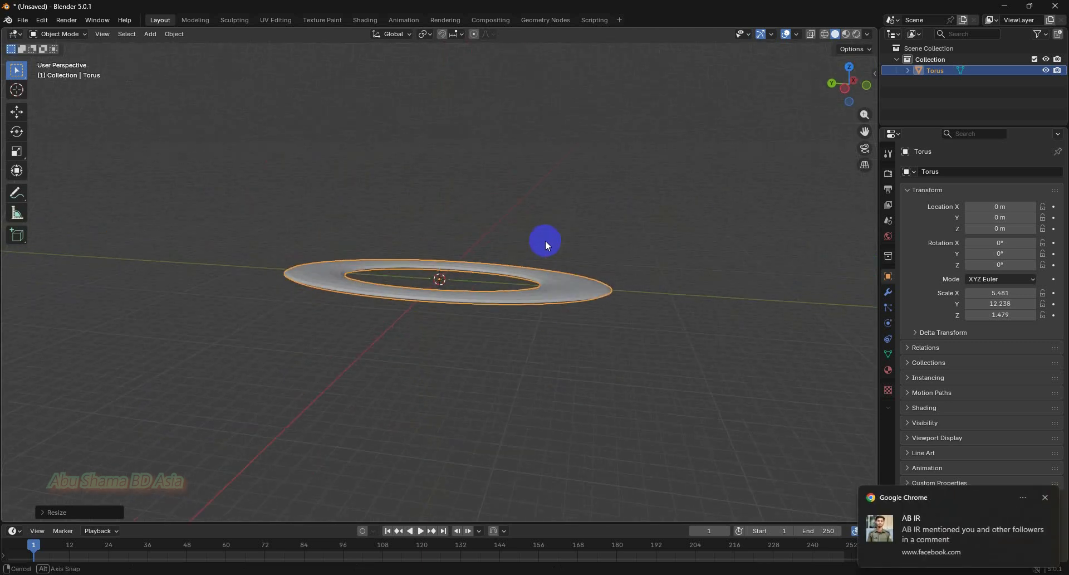
key(s)
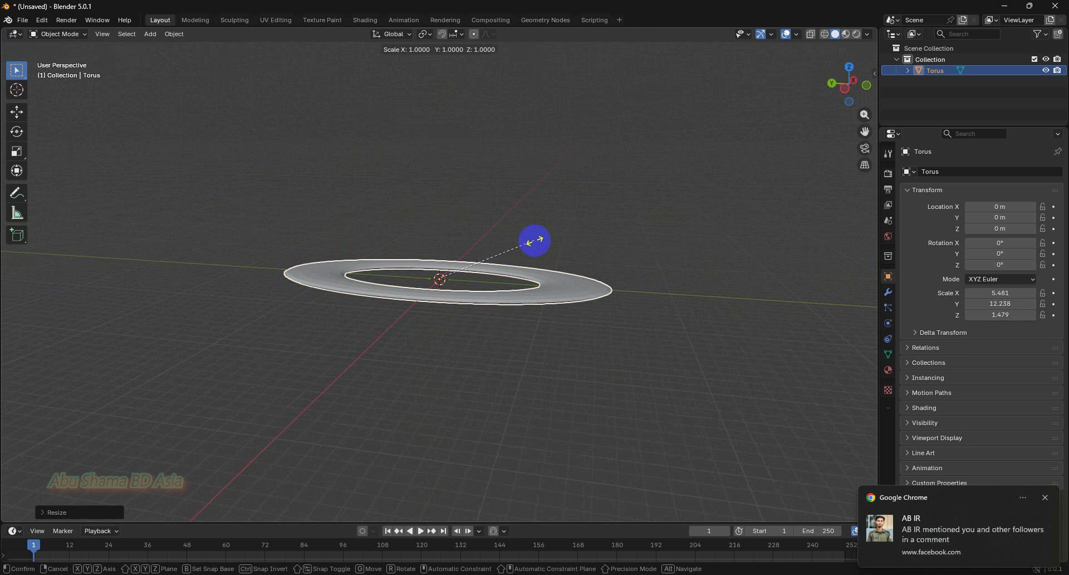
key(z)
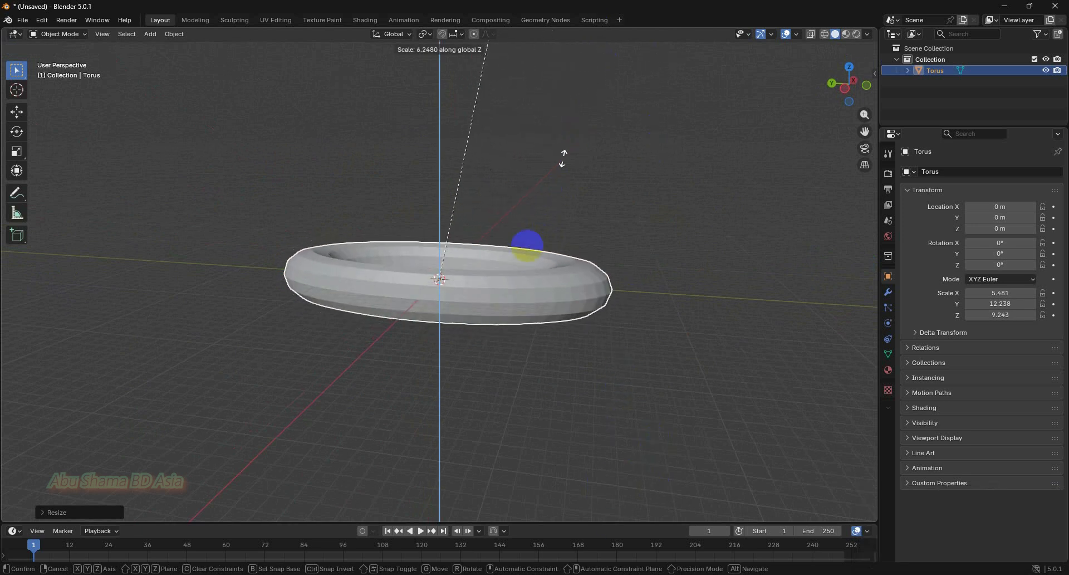
click(551, 302)
middle_drag(554, 317, 593, 411)
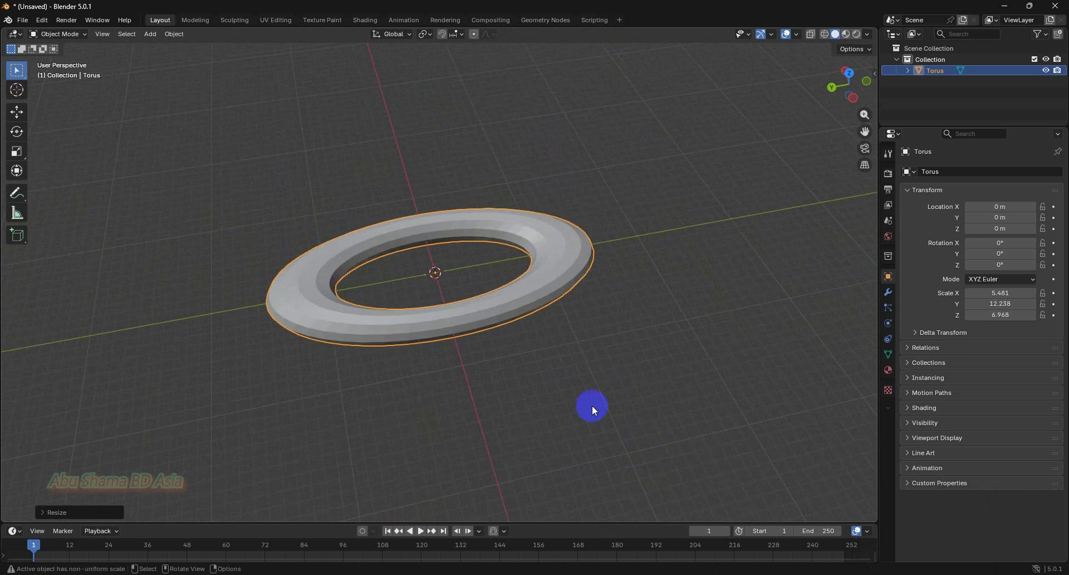
middle_drag(571, 361, 580, 432)
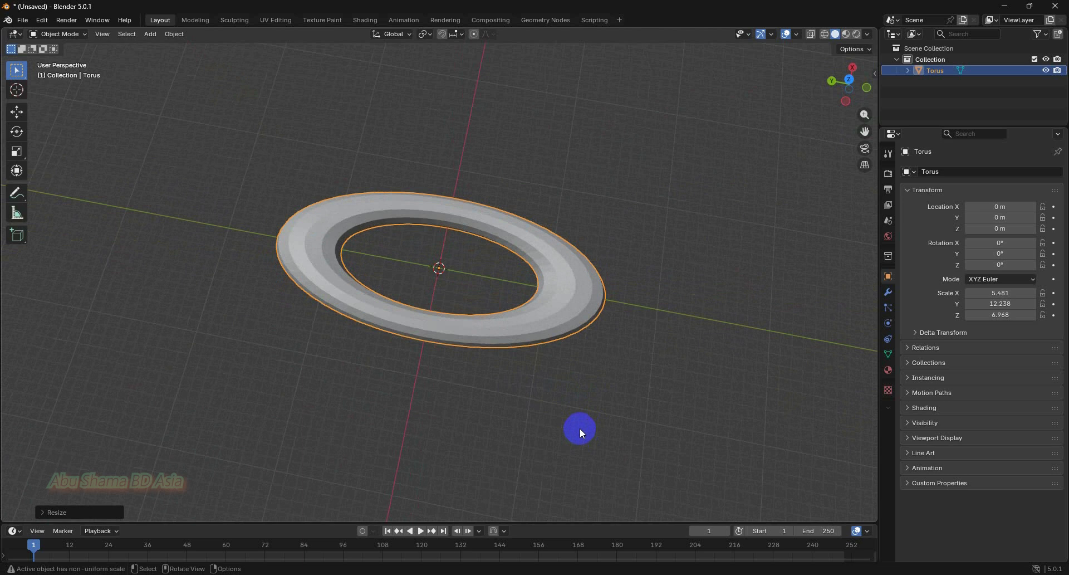
middle_drag(580, 405, 561, 317)
middle_drag(594, 360, 621, 396)
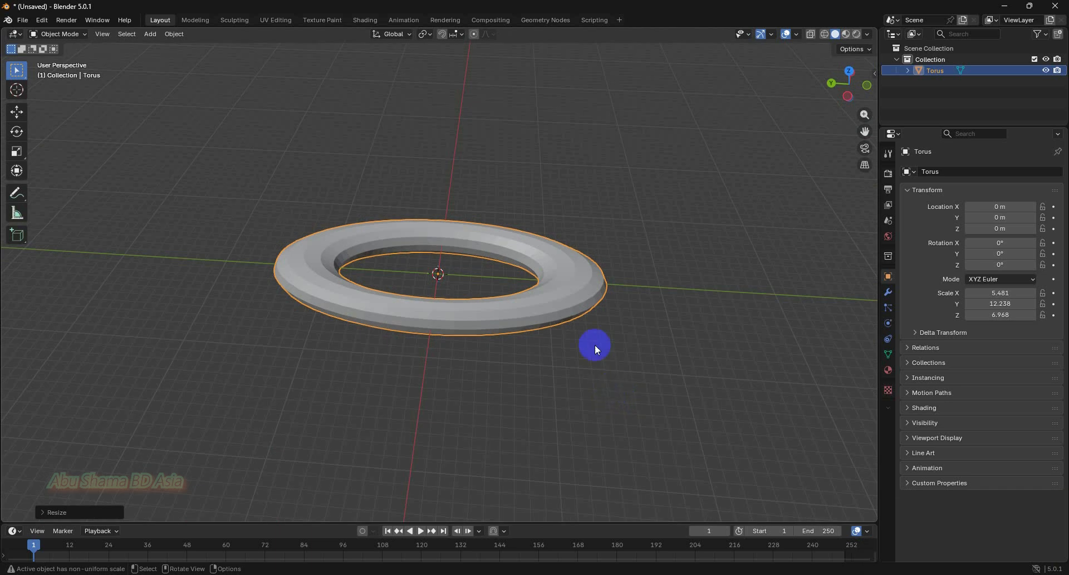
Step: Scale the torus with the global X axis locked, to about Y 19.79 and Z 11.27
click(589, 307)
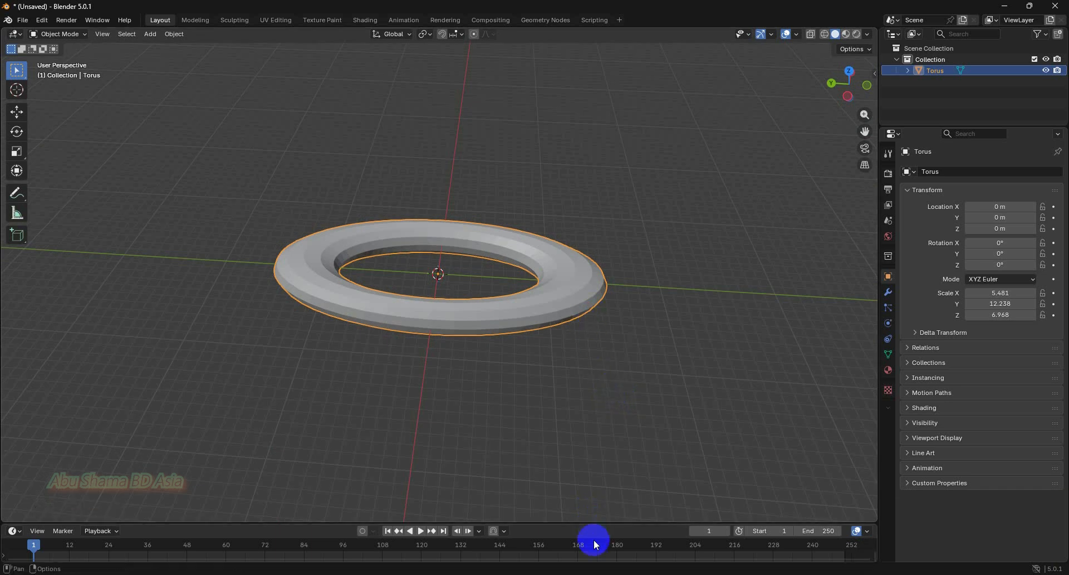
mouse_move(544, 434)
middle_down()
mouse_move(529, 418)
mouse_move(534, 427)
middle_up()
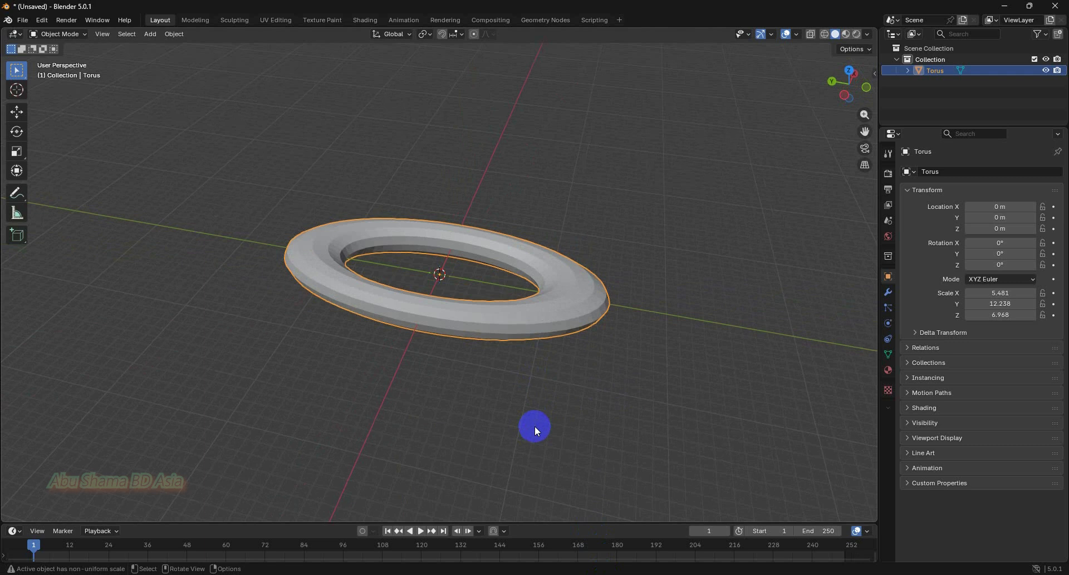
middle_drag(554, 362, 622, 329)
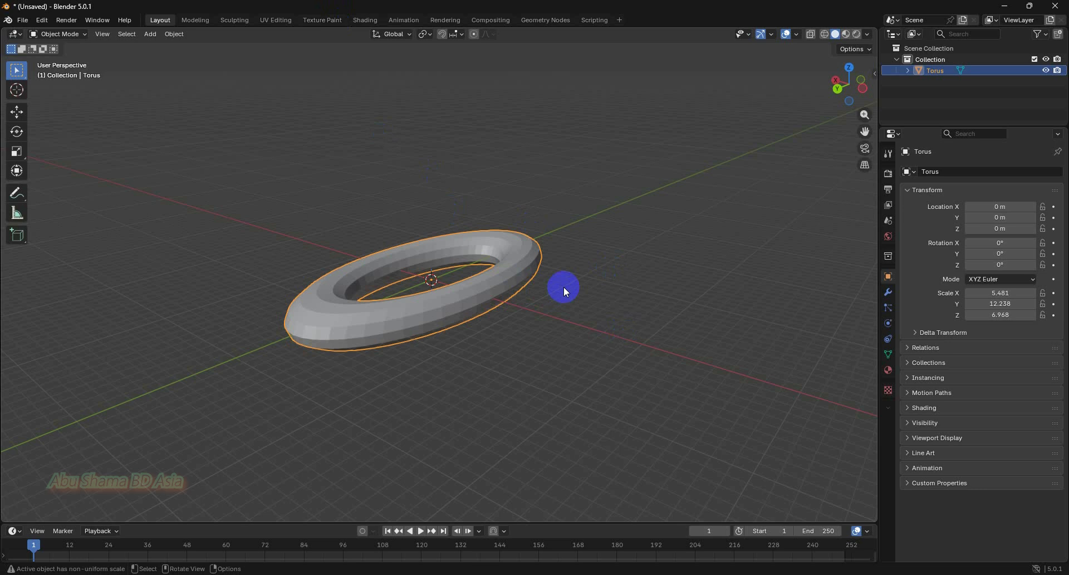
key(s)
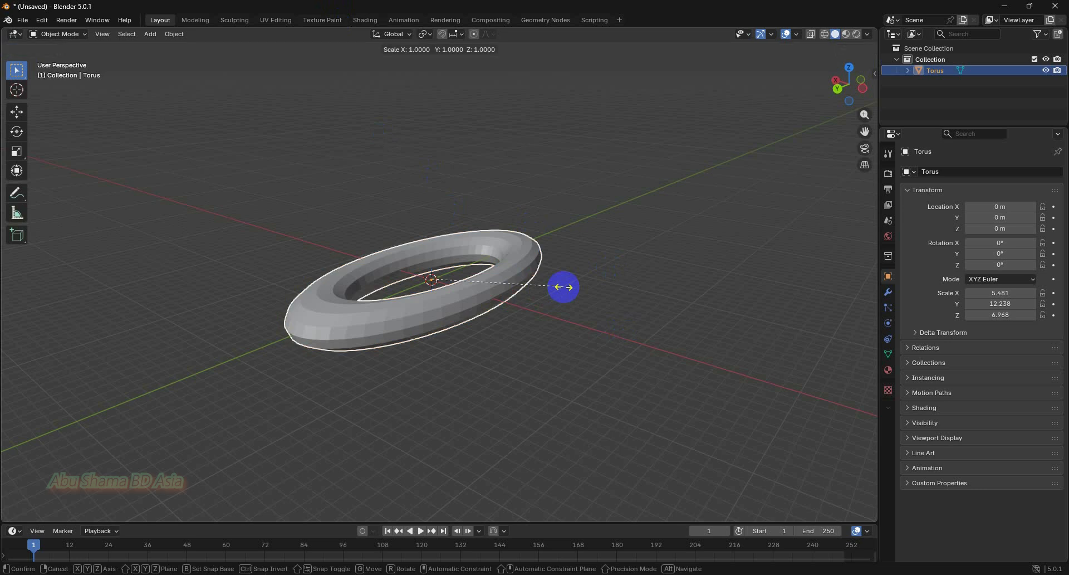
key(shift+x)
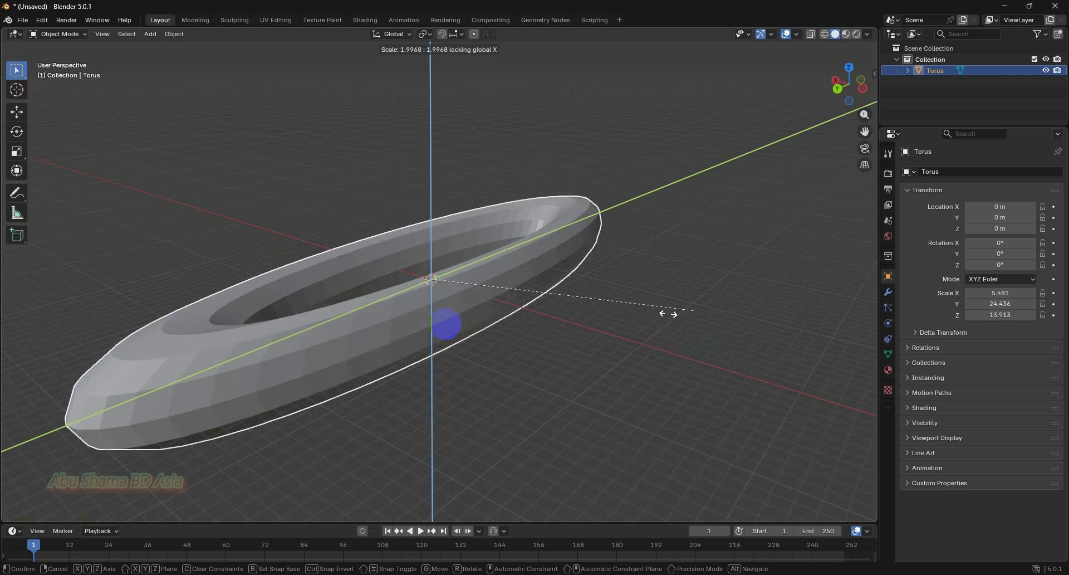
click(637, 334)
middle_drag(632, 363, 583, 323)
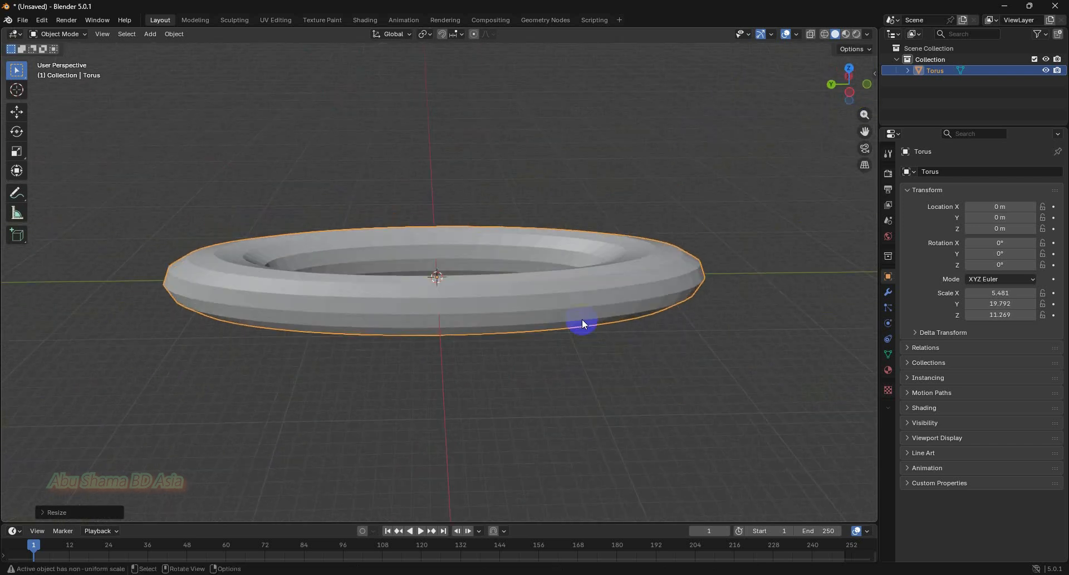